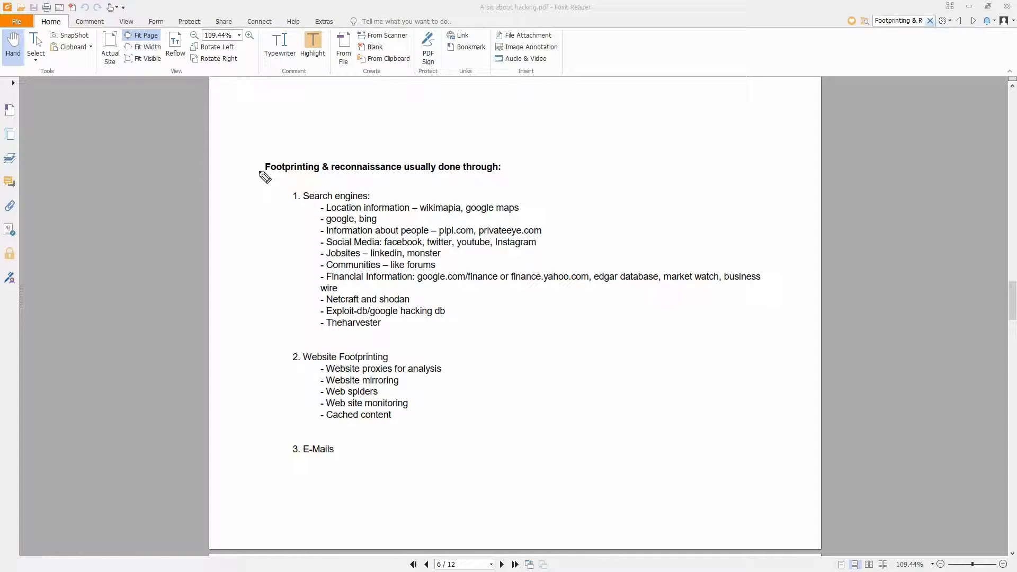
Step: Underline the footprinting heading and bracket the Search engines, Website Footprinting and E-Mails sections on page 6
left_click_drag(266, 181, 513, 179)
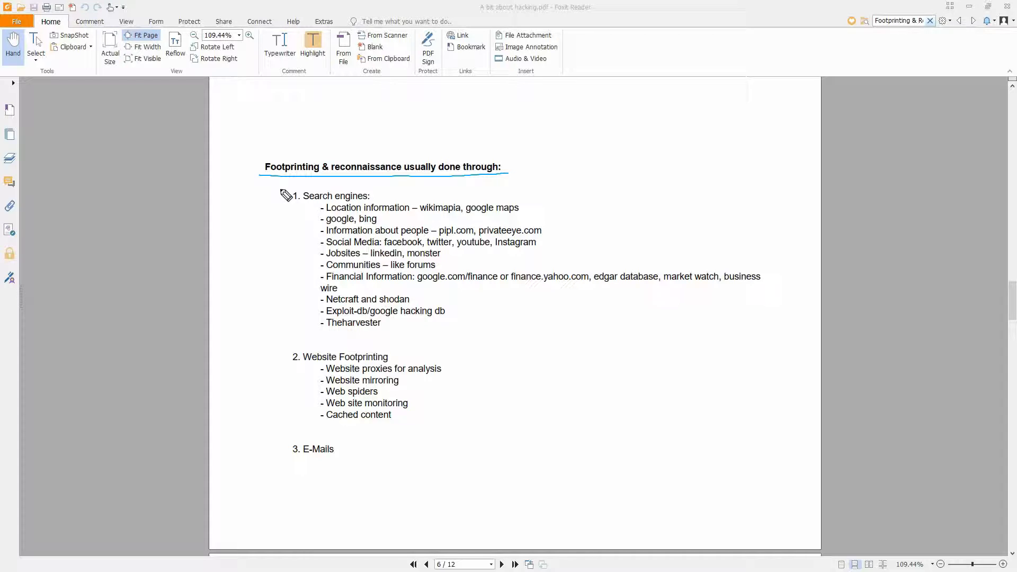
mouse_move(279, 192)
left_mouse_down()
mouse_move(445, 340)
mouse_move(755, 339)
left_mouse_up()
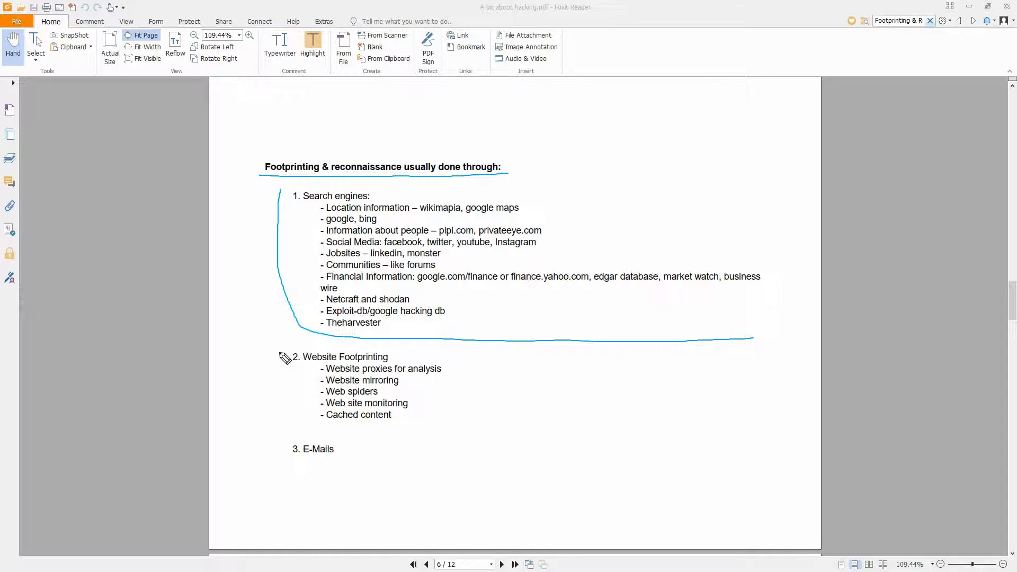
left_click_drag(273, 345, 273, 388)
left_click_drag(273, 345, 330, 348)
left_click_drag(274, 444, 275, 462)
scroll(302, 441, "down", 1)
Step: Bracket the Network Footprinting and Social Engineering sections on page 7
mouse_move(280, 153)
left_mouse_down()
mouse_move(274, 170)
mouse_move(377, 147)
left_mouse_up()
mouse_move(276, 253)
left_mouse_down()
mouse_move(275, 222)
mouse_move(319, 214)
left_mouse_up()
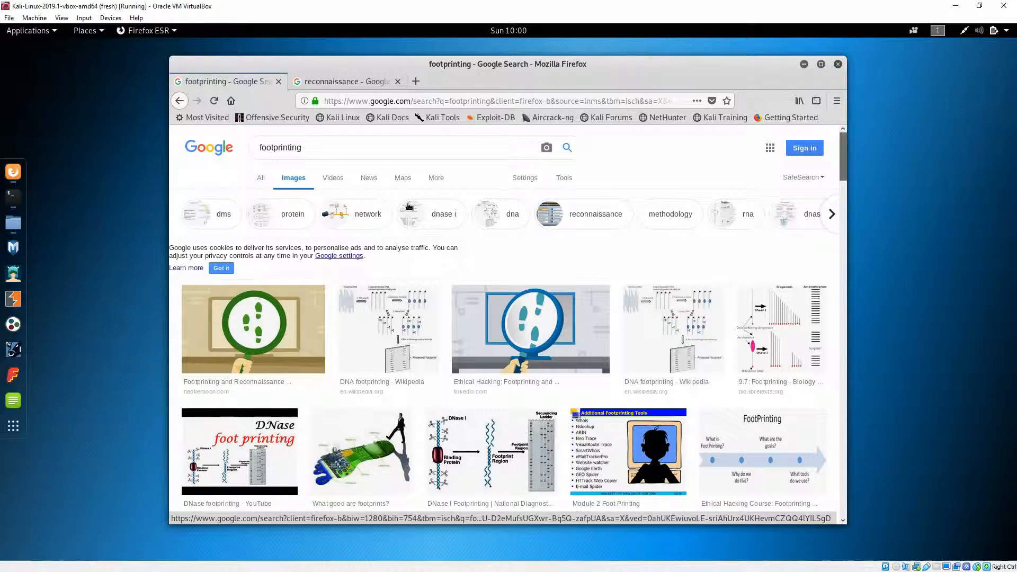
Step: Show the Google image results for reconnaissance
left_click(346, 81)
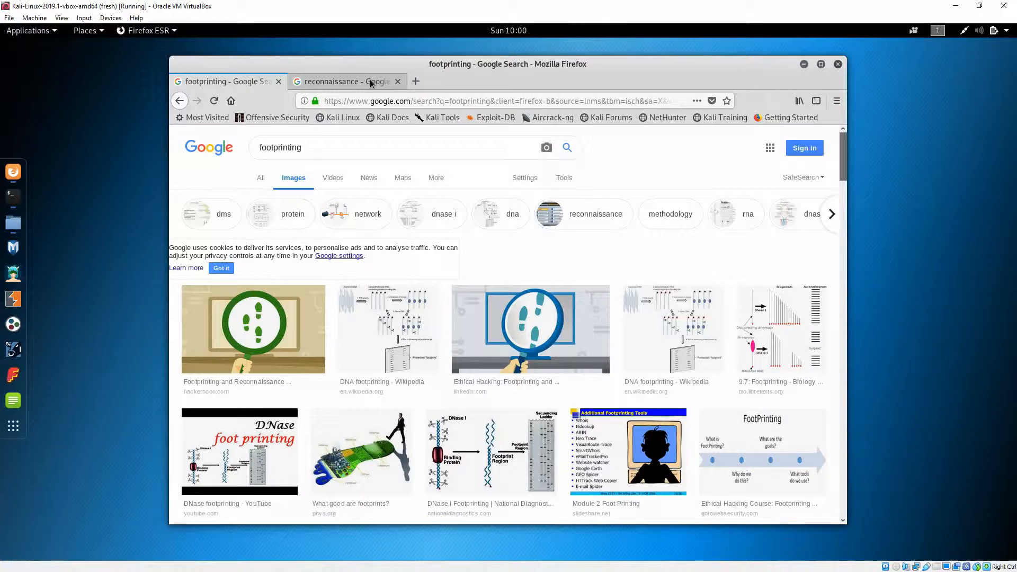
mouse_move(408, 330)
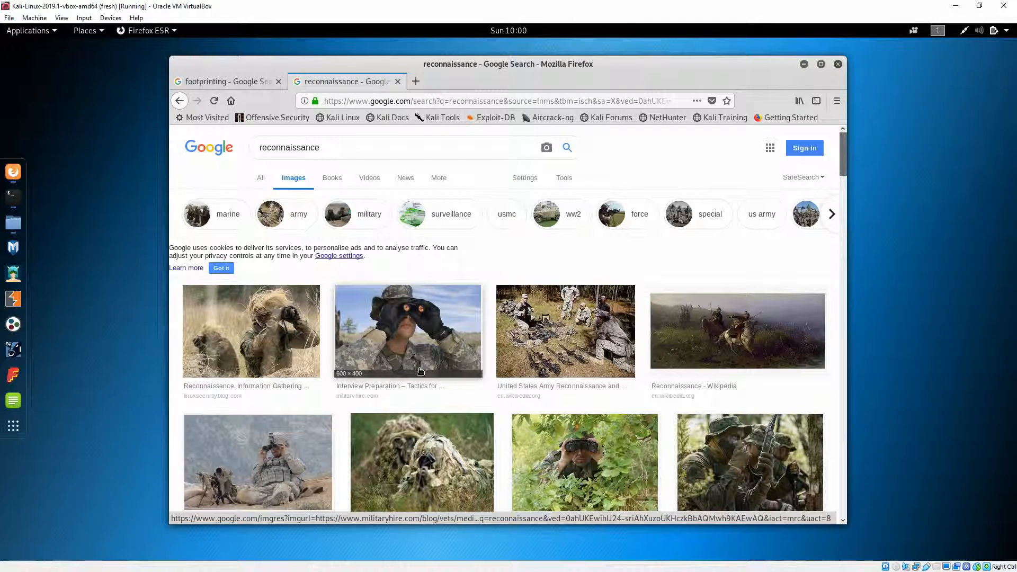
Step: Return to the footprinting image results, then bring the footprinting notes PDF back on screen
key("ctrl+Tab")
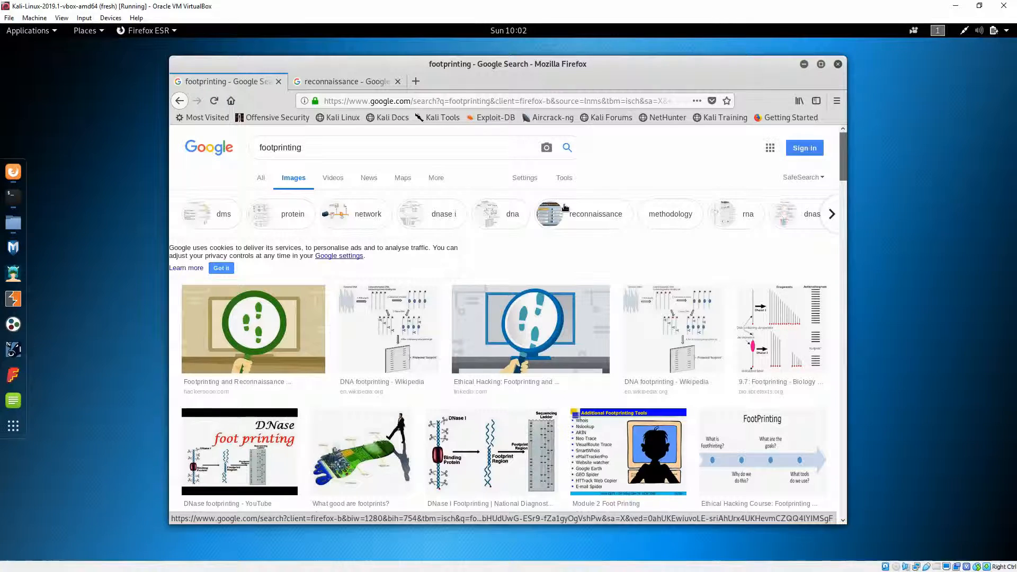
key("alt+Tab")
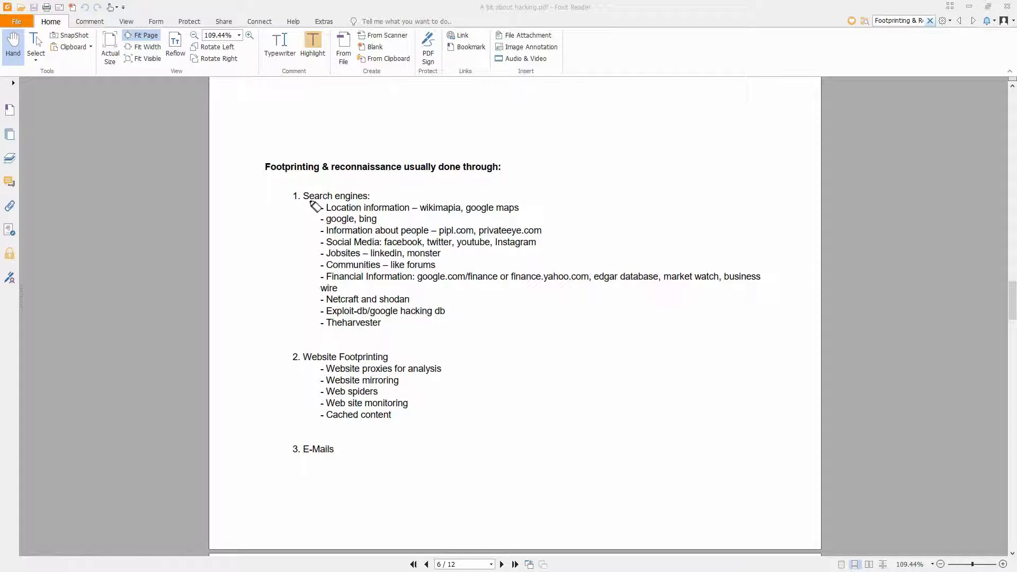
Step: Highlight Search engines, google/bing, pipl.com/privateeye.com, the social media sites and linkedin/monster
left_click_drag(297, 195, 373, 195)
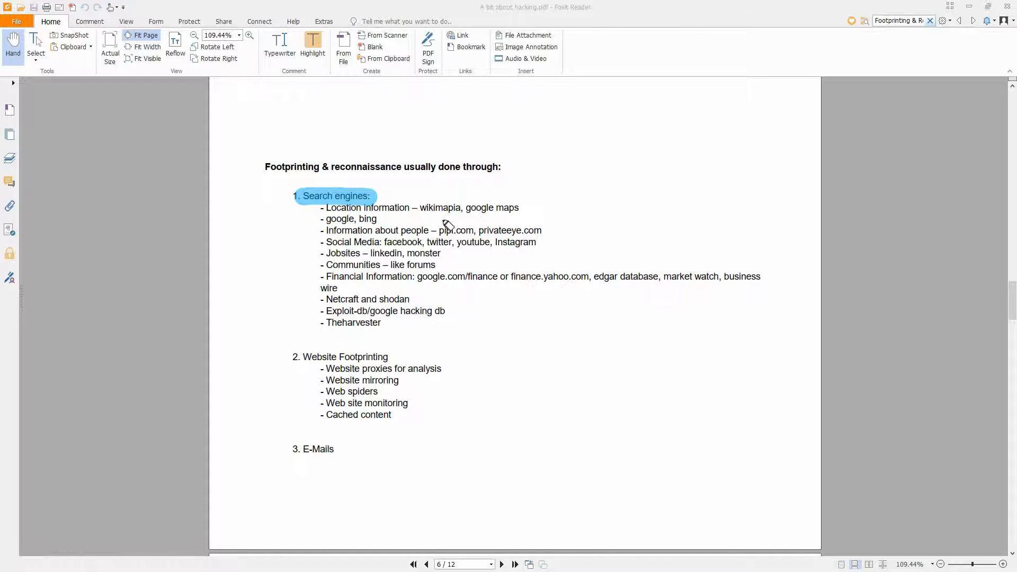
left_click_drag(380, 220, 316, 219)
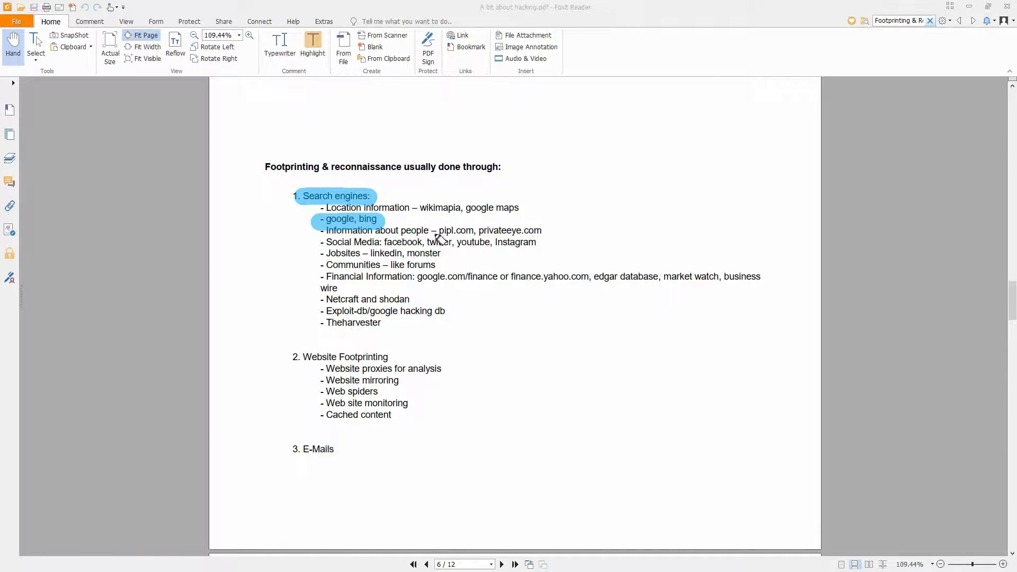
left_click_drag(432, 230, 549, 231)
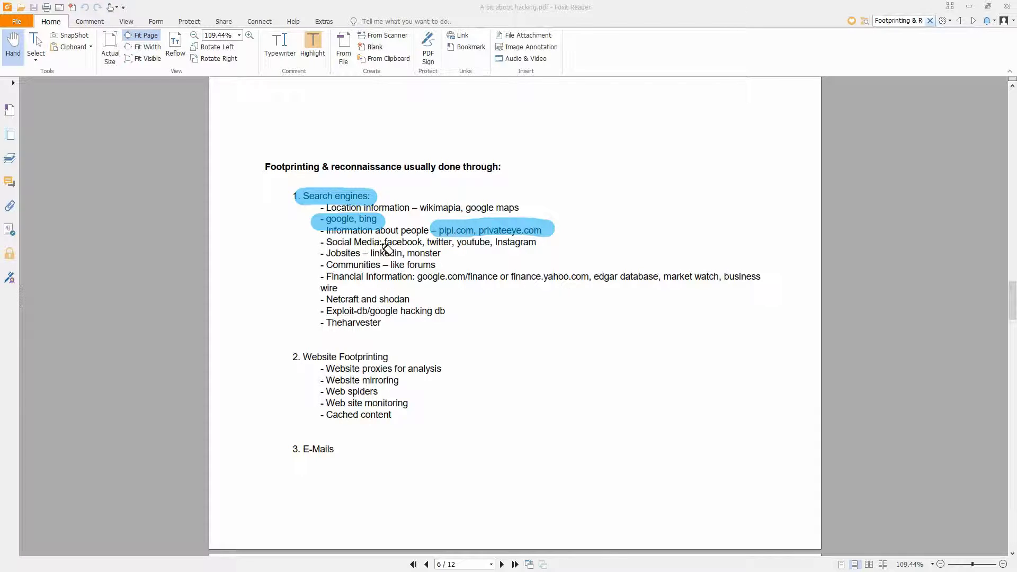
left_click_drag(384, 243, 539, 243)
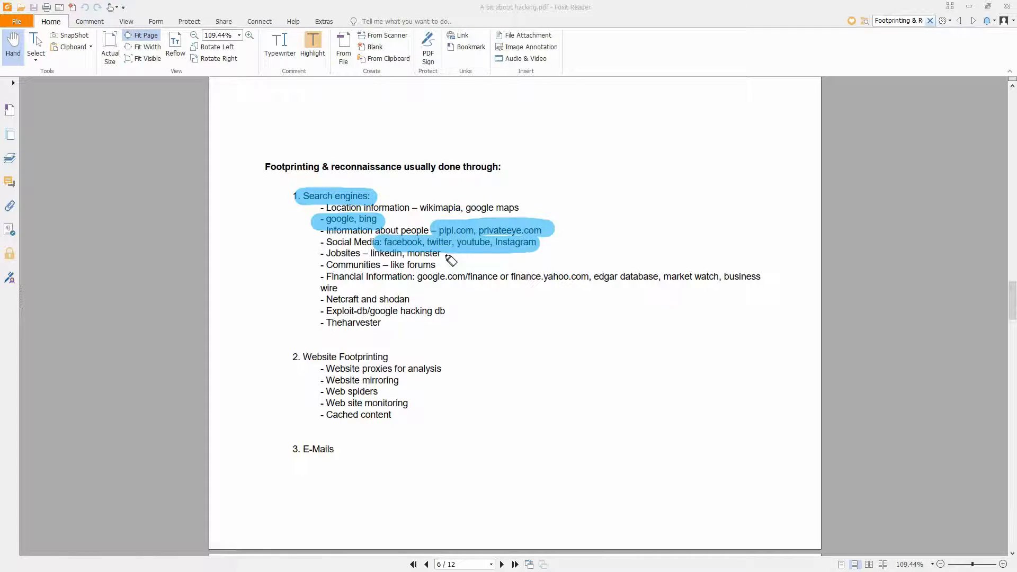
left_click_drag(443, 255, 367, 254)
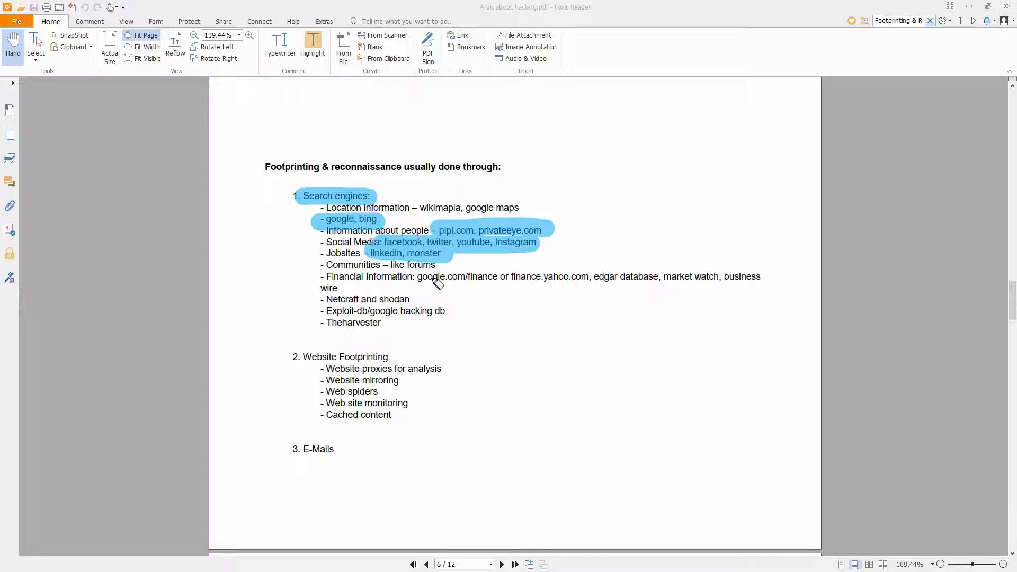
Step: Highlight the Financial Information line from google.com/finance through market watch and business wire
left_click_drag(314, 278, 419, 283)
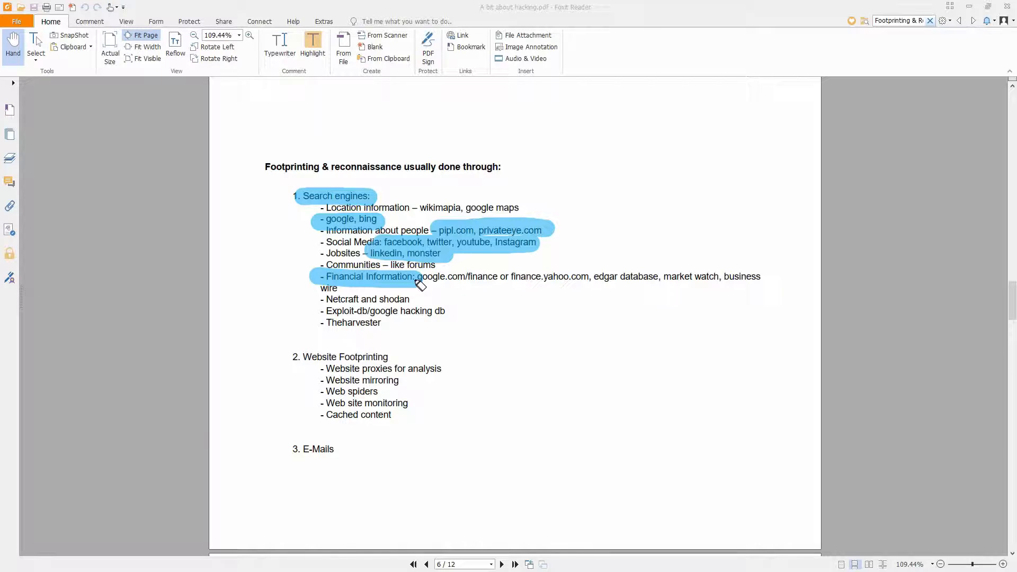
left_click_drag(418, 278, 665, 279)
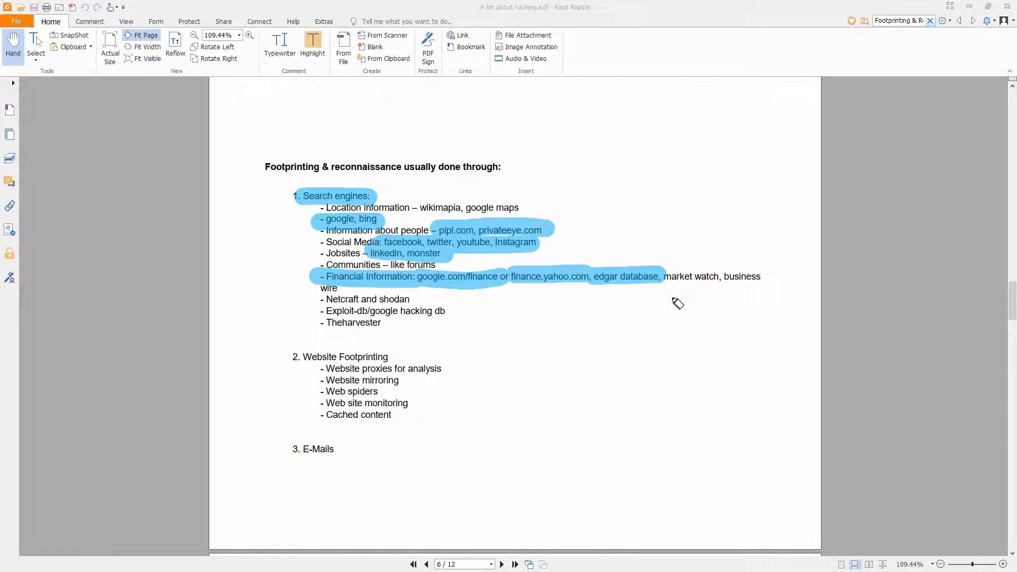
mouse_move(664, 277)
left_mouse_down()
mouse_move(747, 278)
mouse_move(652, 288)
left_mouse_up()
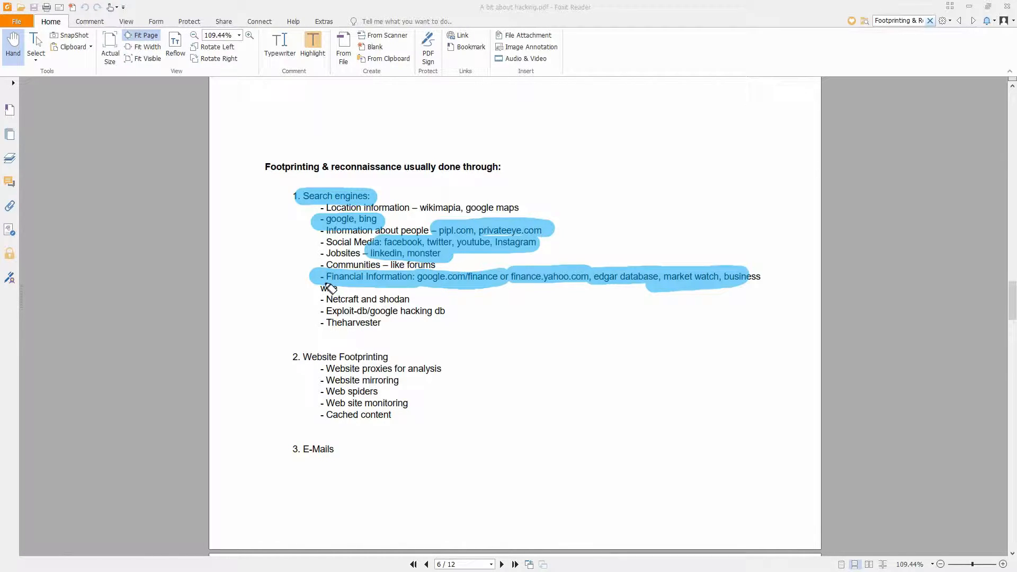
left_click_drag(323, 290, 349, 289)
left_click_drag(749, 276, 765, 276)
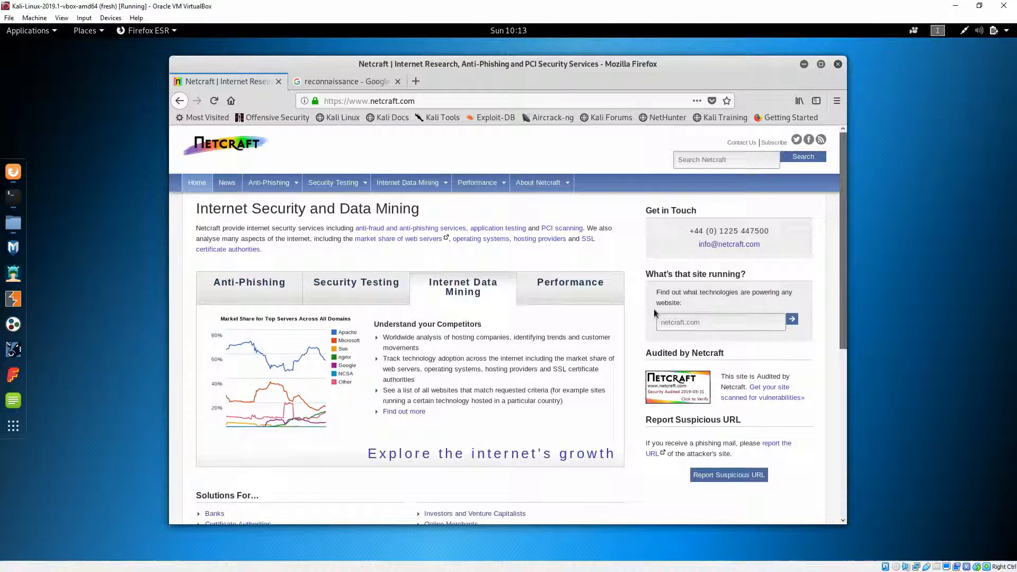
Step: Enter hackthis.co.uk in Netcraft's site lookup field and run it
left_click_drag(678, 293, 767, 296)
left_click(713, 311)
left_click(707, 321)
type("ha")
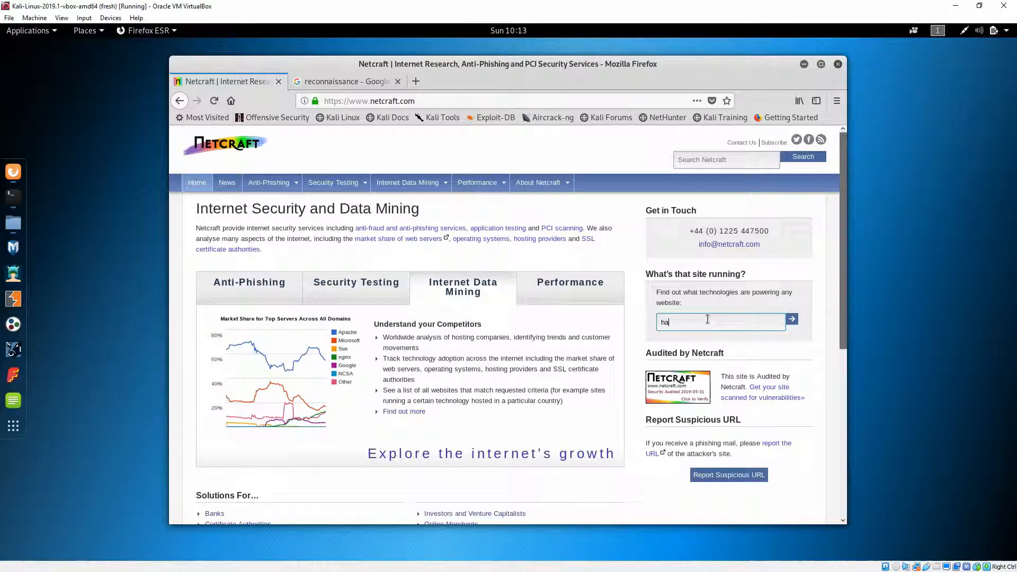
type("ckhis")
type(".co.uki")
key("Return")
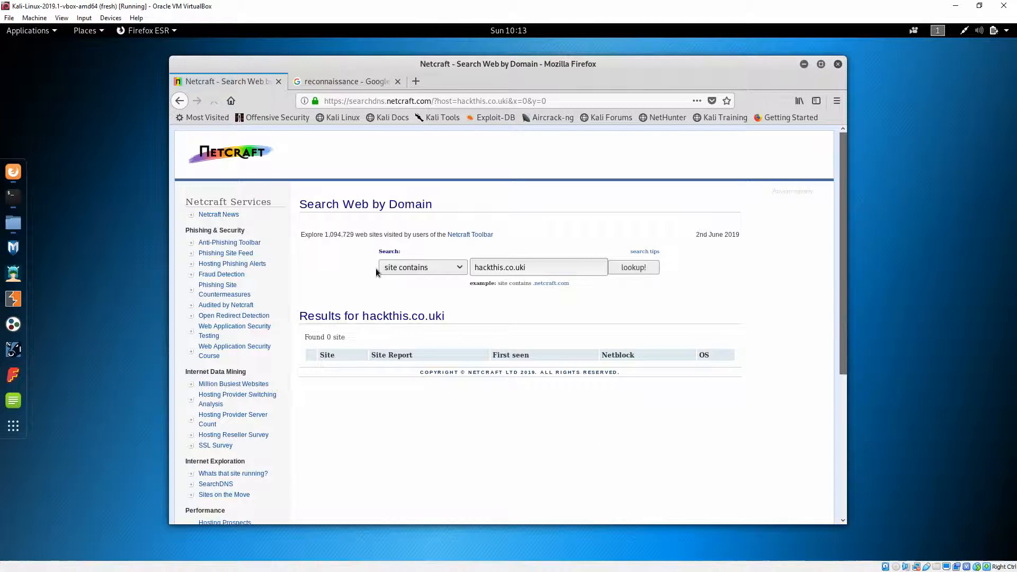
Step: Remove the stray 'i' from hackthis.co.uki and rerun the domain search, finding 2 sites
left_click(575, 267)
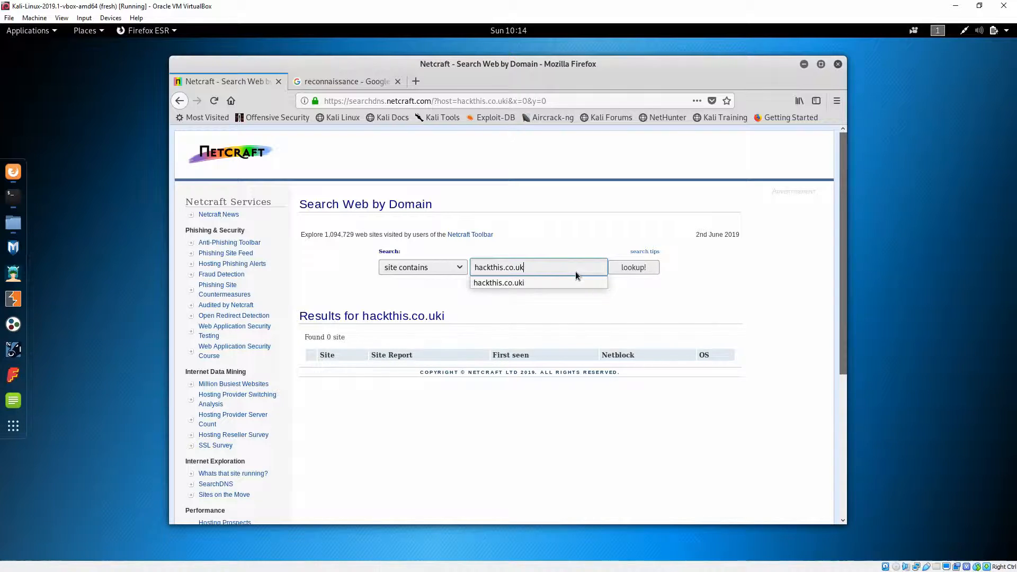
key("Return")
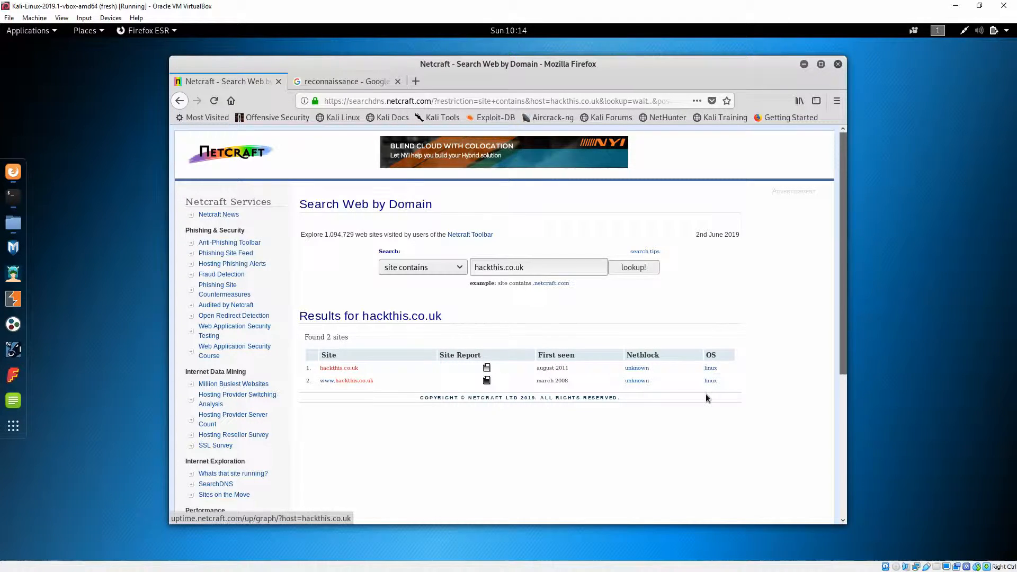
Step: View the hackthis.co.uk site report, highlighting its title, site rank and nameserver ns1.linode.com
left_click(486, 367)
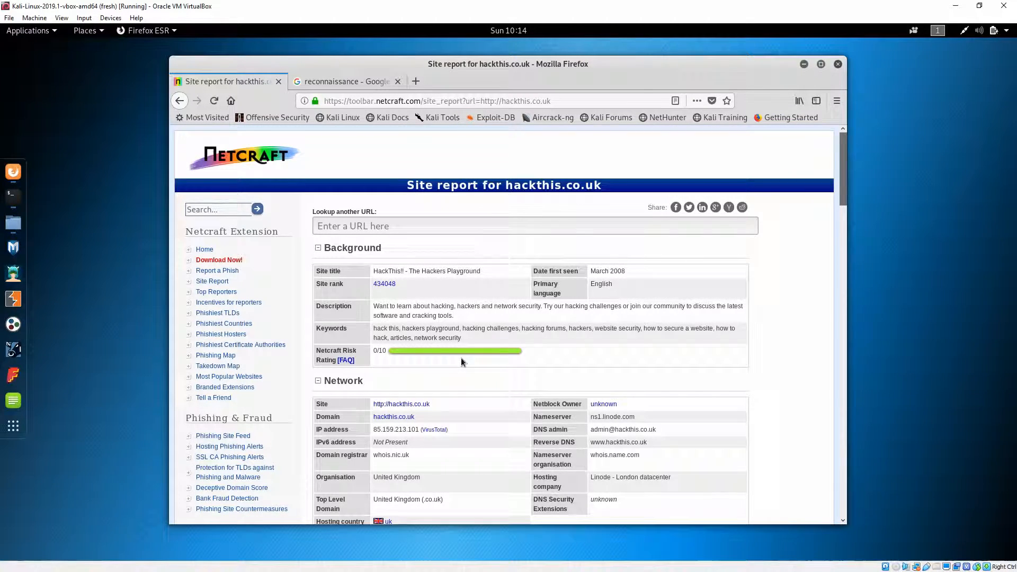
scroll(441, 350, "down", 2)
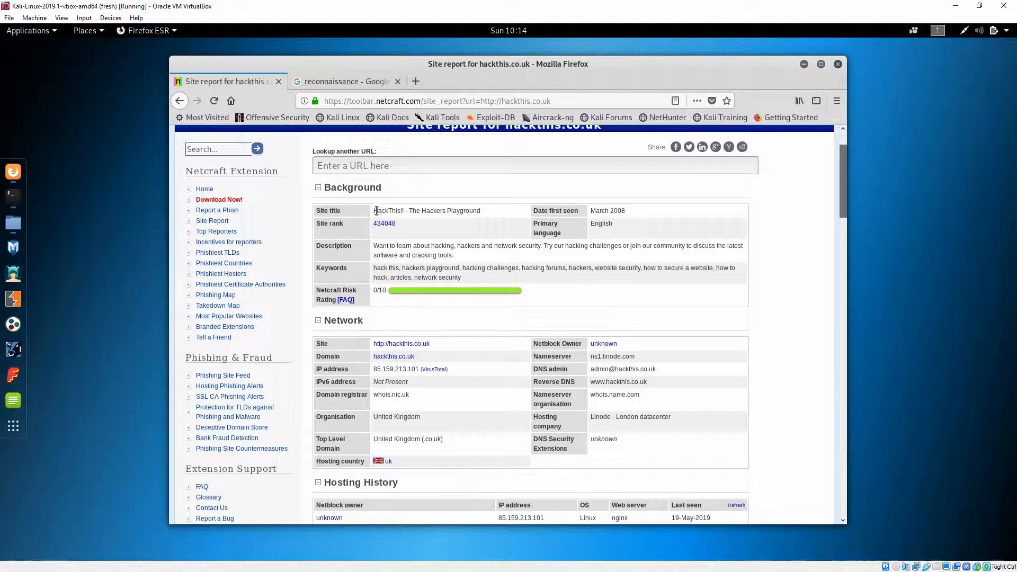
left_click_drag(377, 209, 469, 211)
double_click(384, 223)
scroll(441, 296, "down", 2)
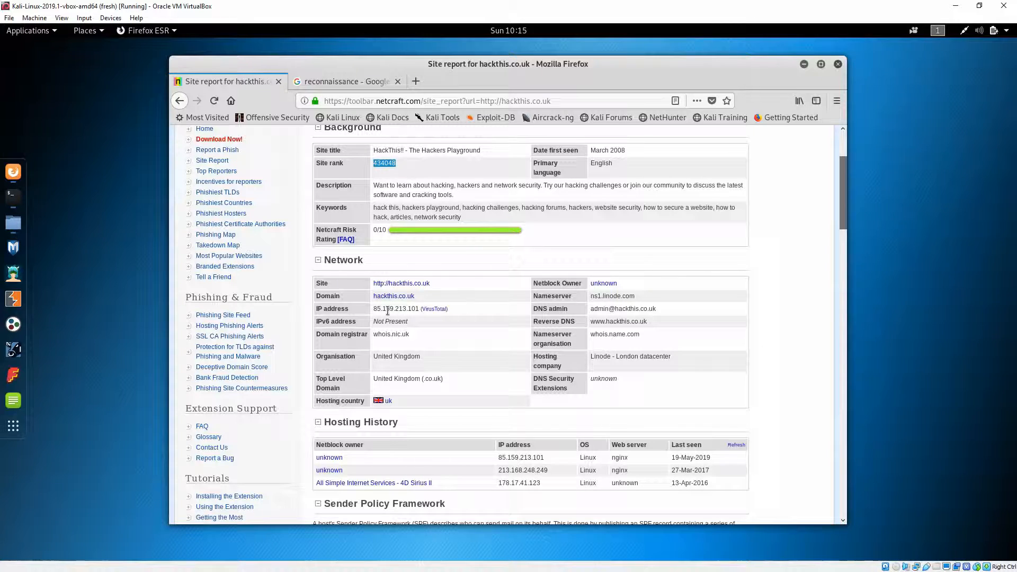
left_click_drag(635, 296, 586, 295)
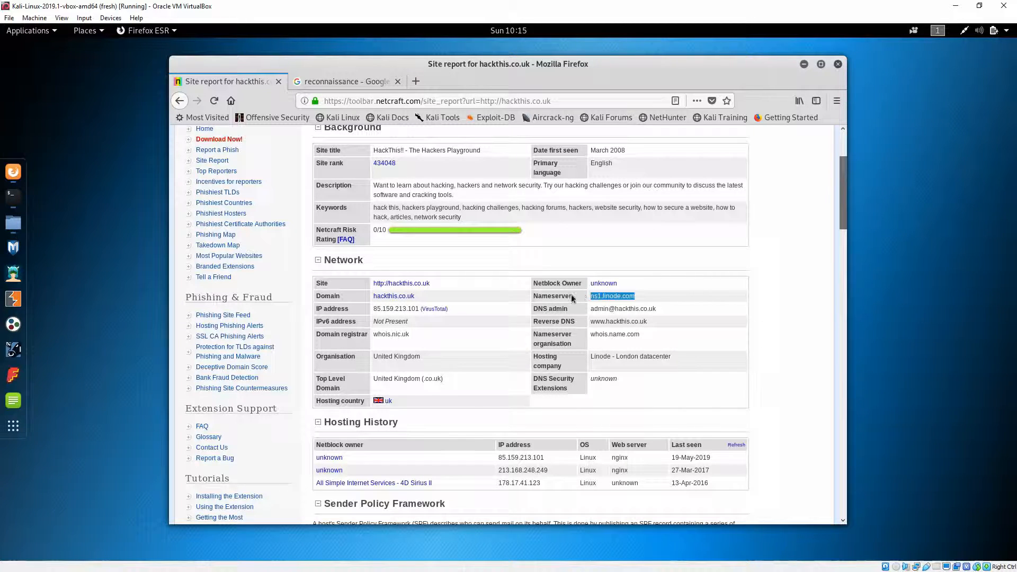
scroll(588, 317, "down", 2)
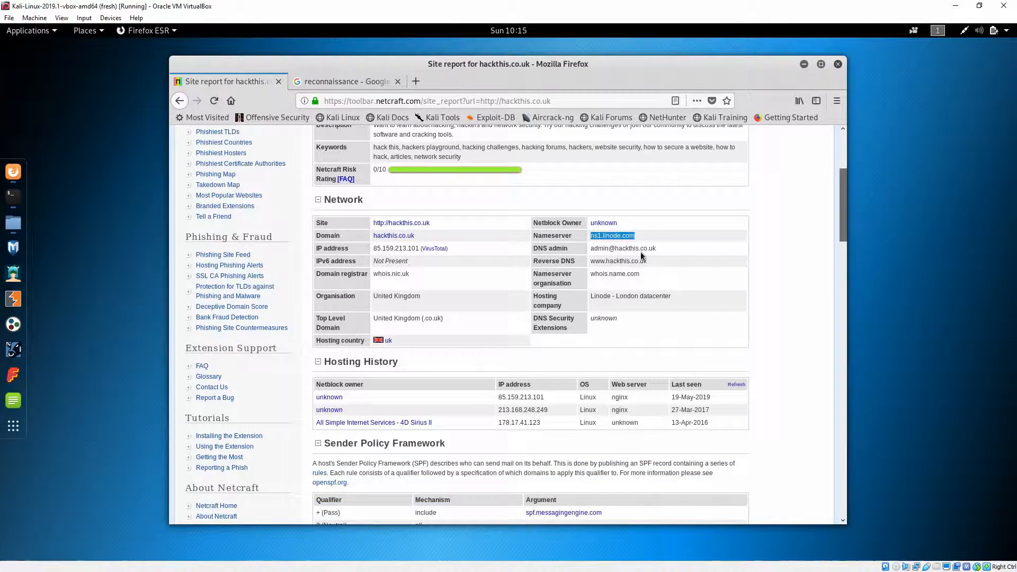
Step: Highlight the DNS admin address and nginx web server entry, then return to the report's top
left_click_drag(656, 248, 594, 249)
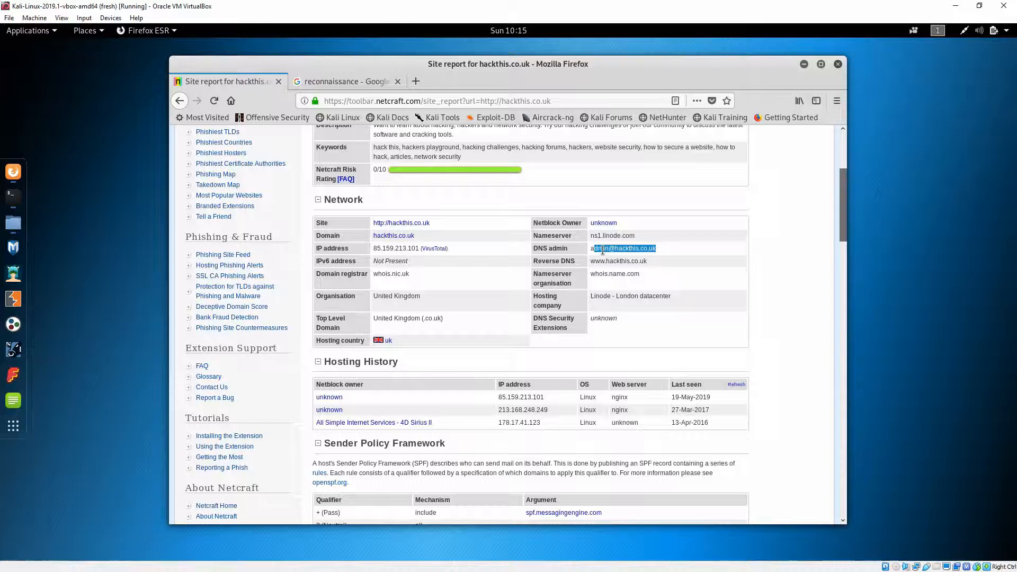
left_click(602, 250)
scroll(602, 250, "down", 2)
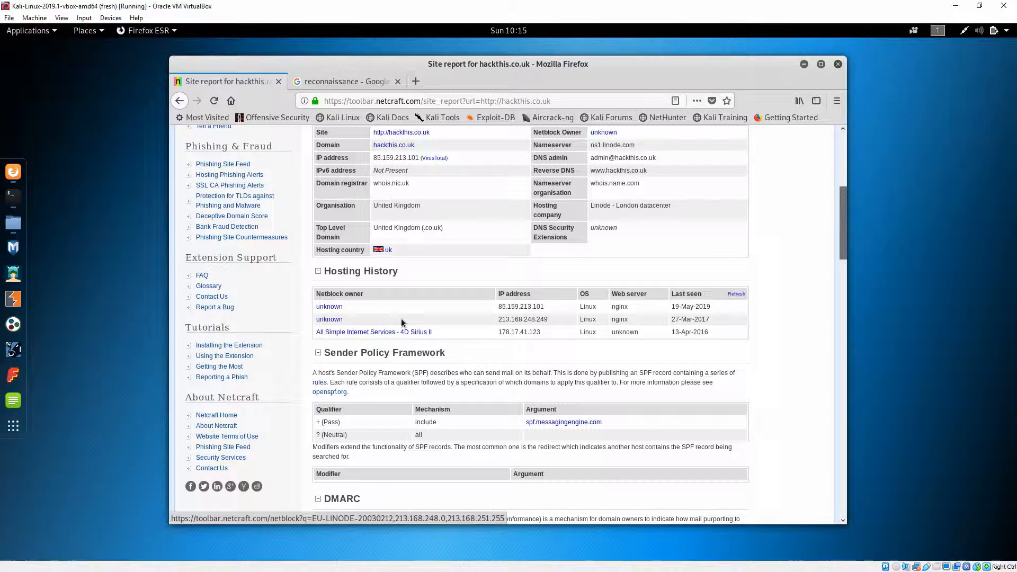
double_click(618, 306)
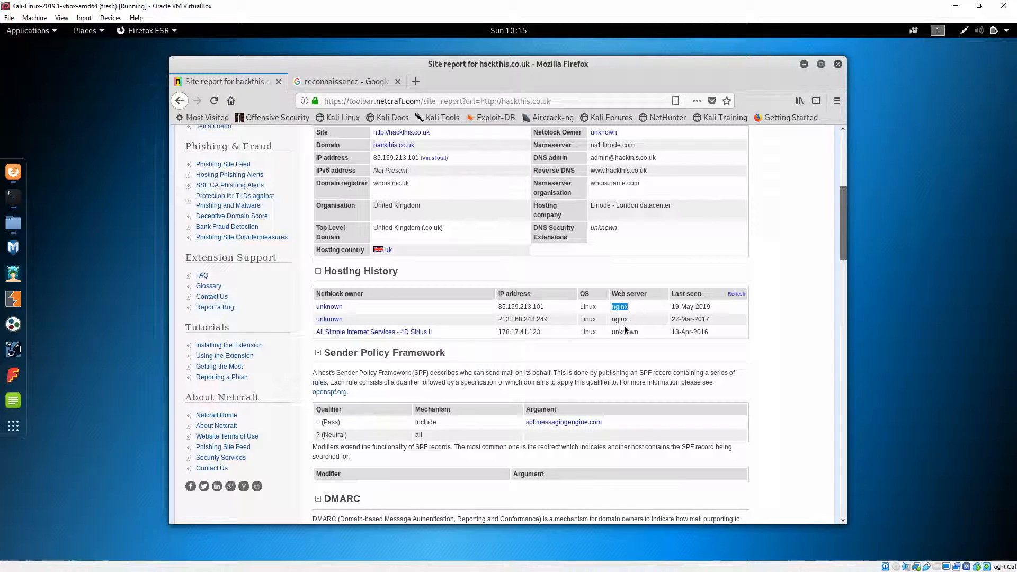
scroll(631, 325, "down", 1)
scroll(628, 337, "down", 3)
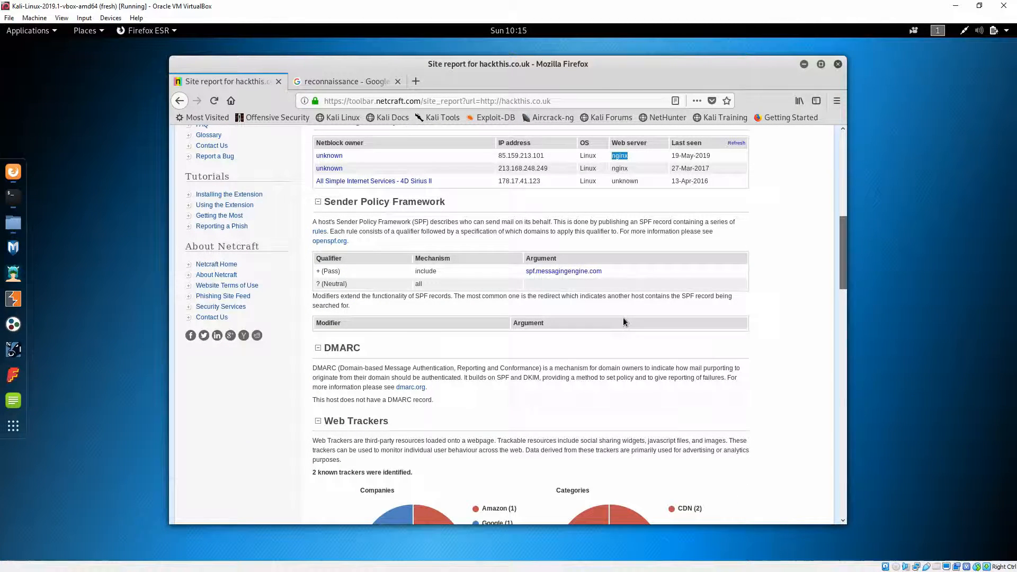
scroll(623, 322, "down", 10)
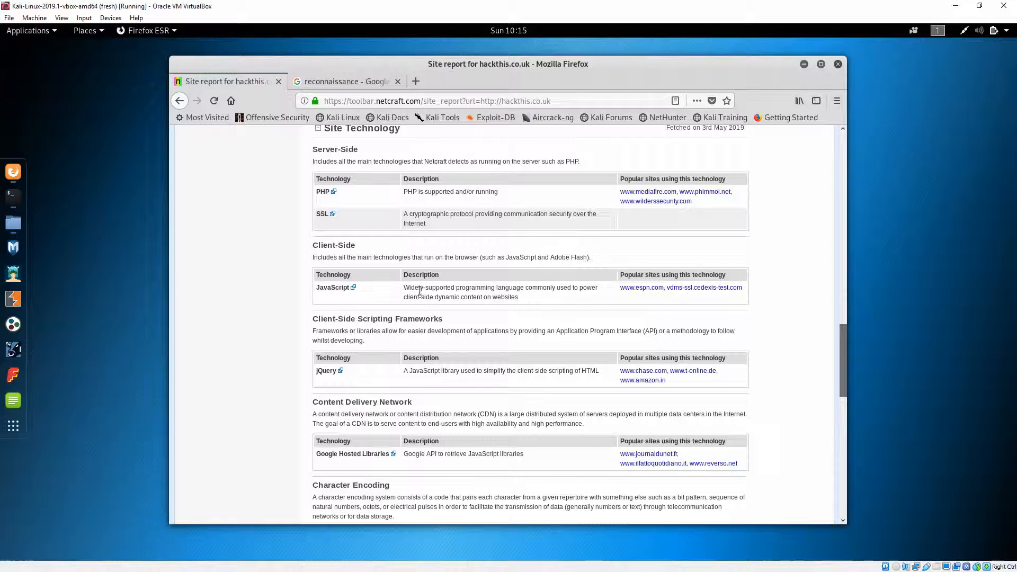
scroll(419, 291, "up", 1)
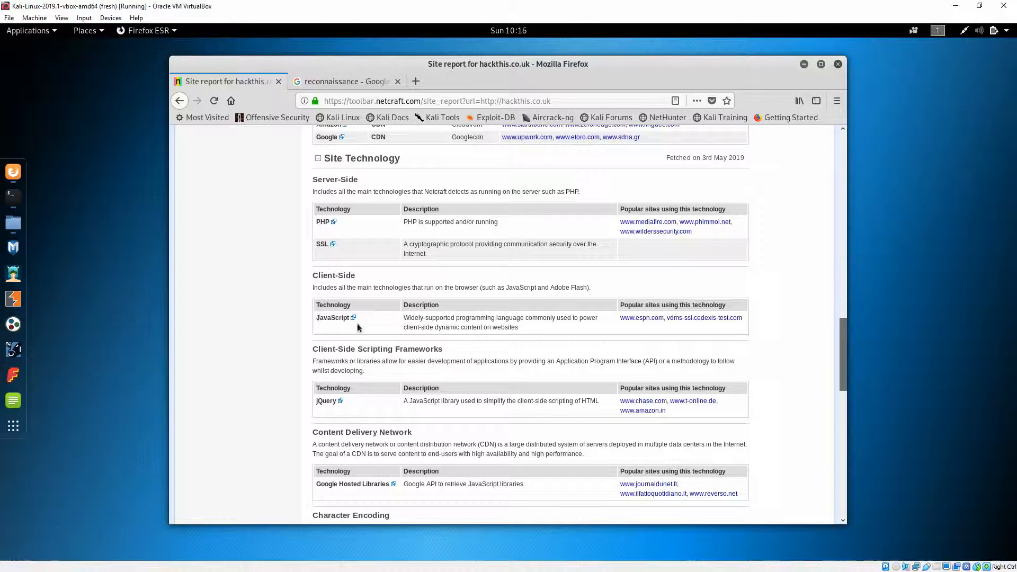
scroll(418, 332, "down", 5)
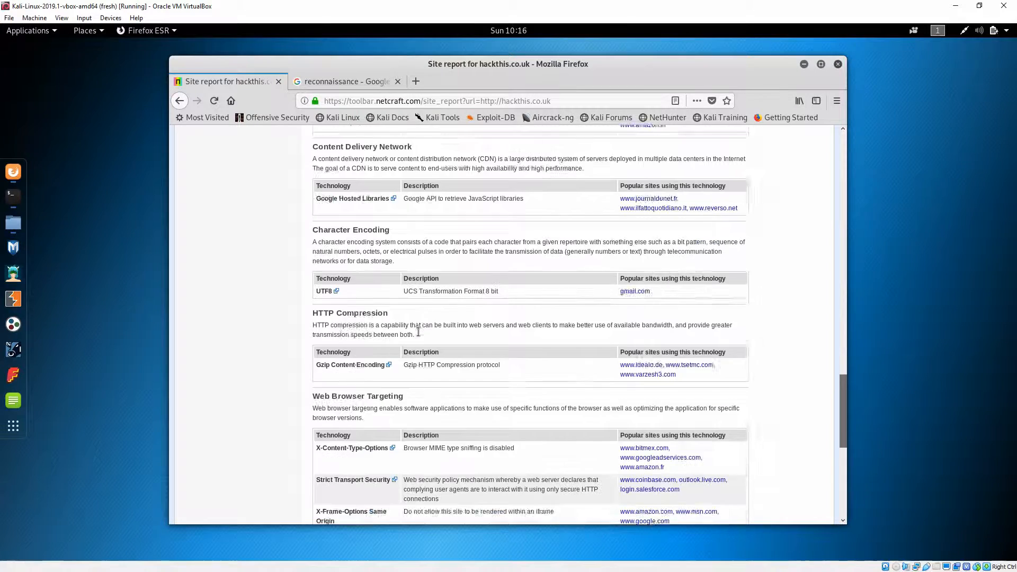
scroll(418, 331, "down", 3)
key("Home")
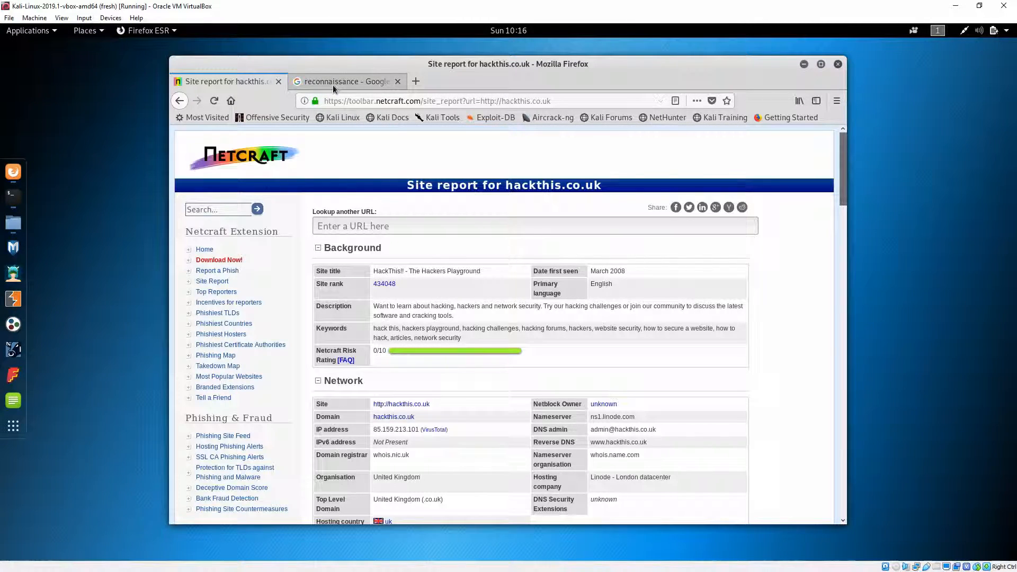
Step: Navigate Firefox to shodan.io, discarding the autocompleted suffix and a mistyped letter
left_click(397, 102)
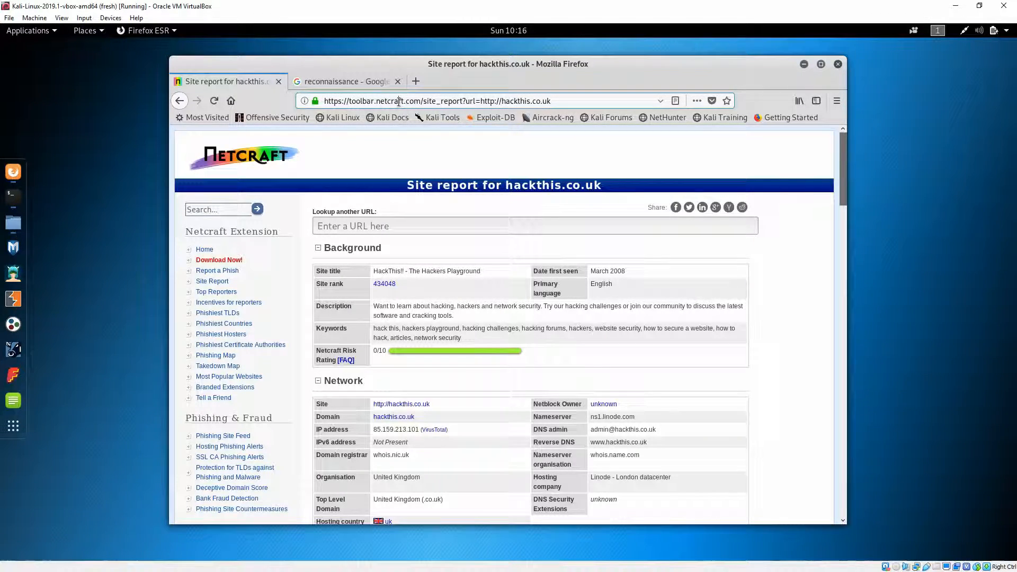
type("shoda")
key("Delete")
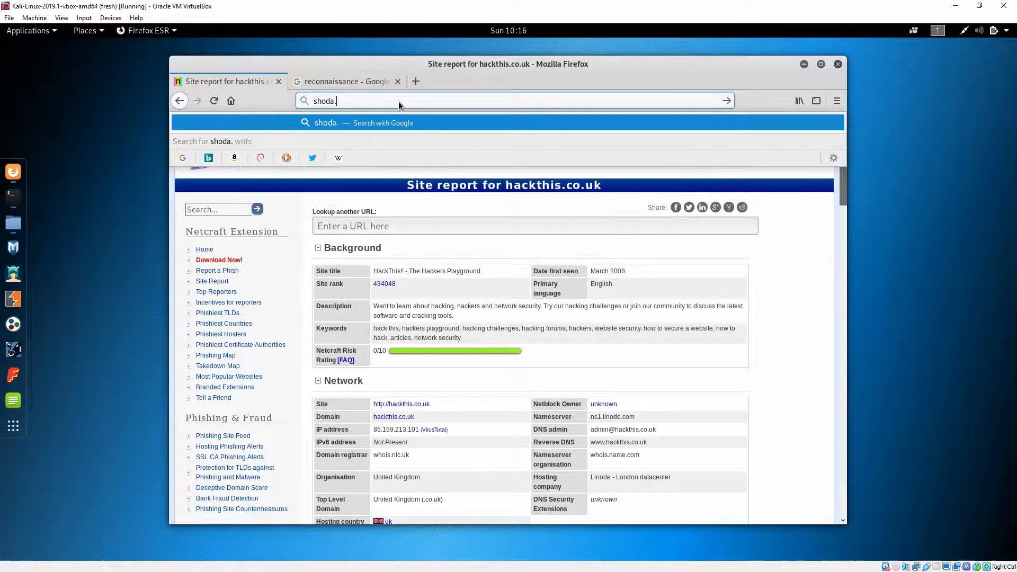
type("ni")
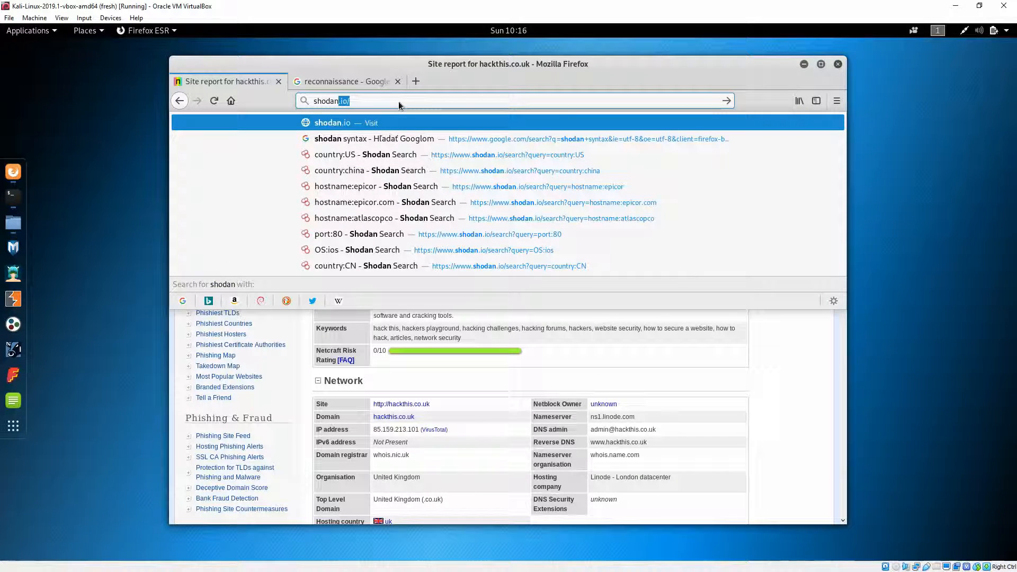
key("BackSpace")
type(".")
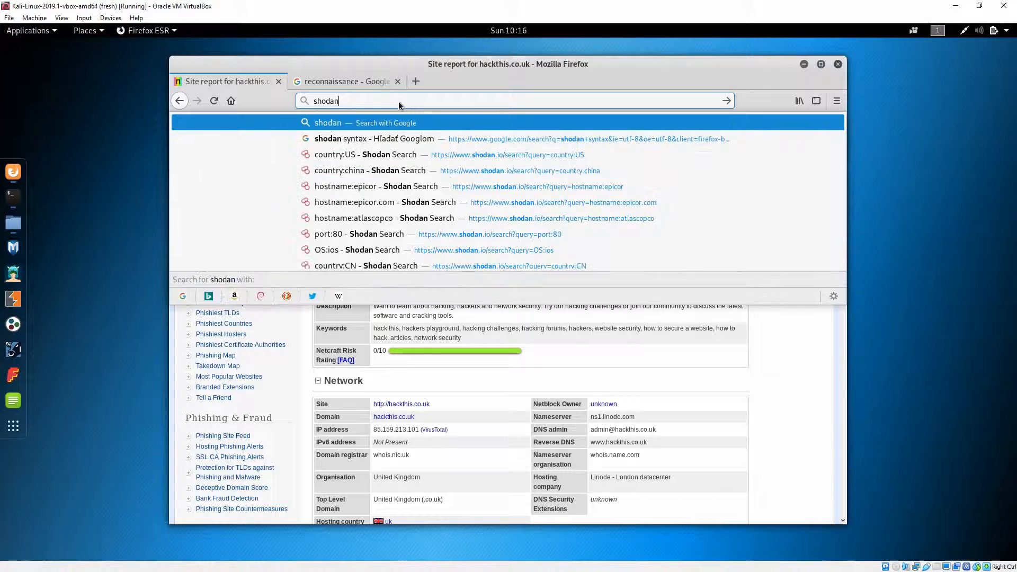
type("io")
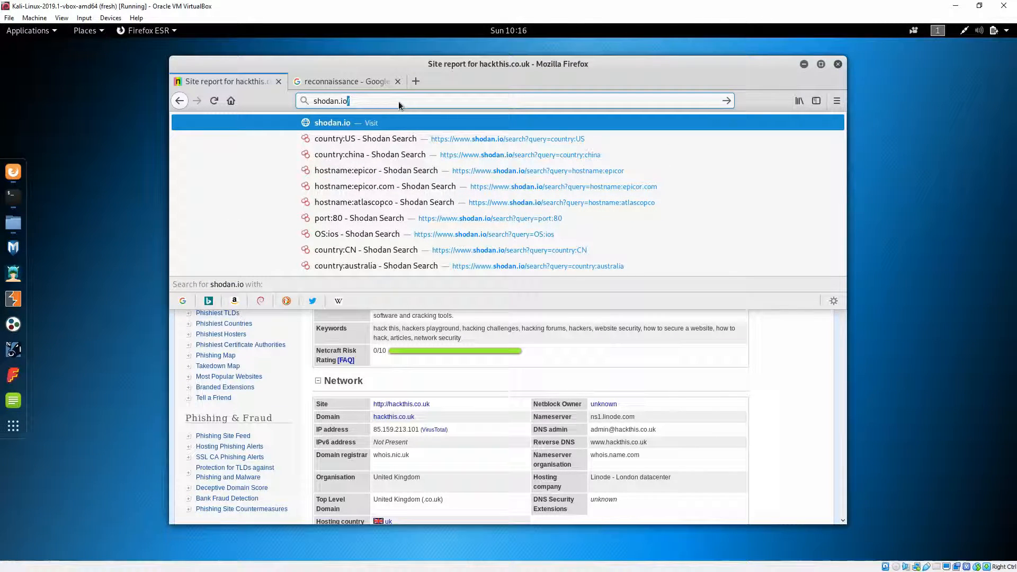
key("Return")
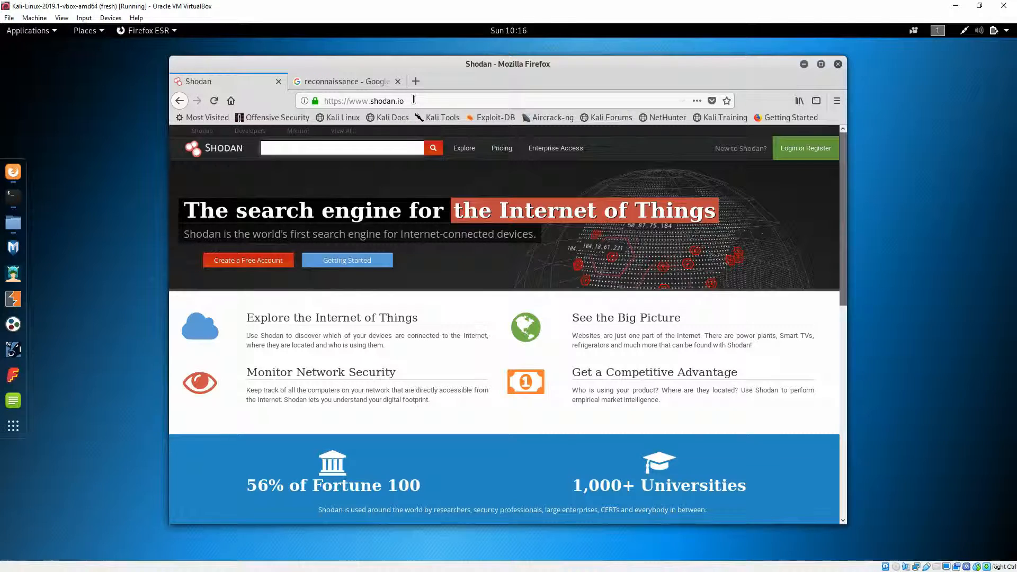
Step: Focus Shodan's search field ready for a query
left_click(392, 102)
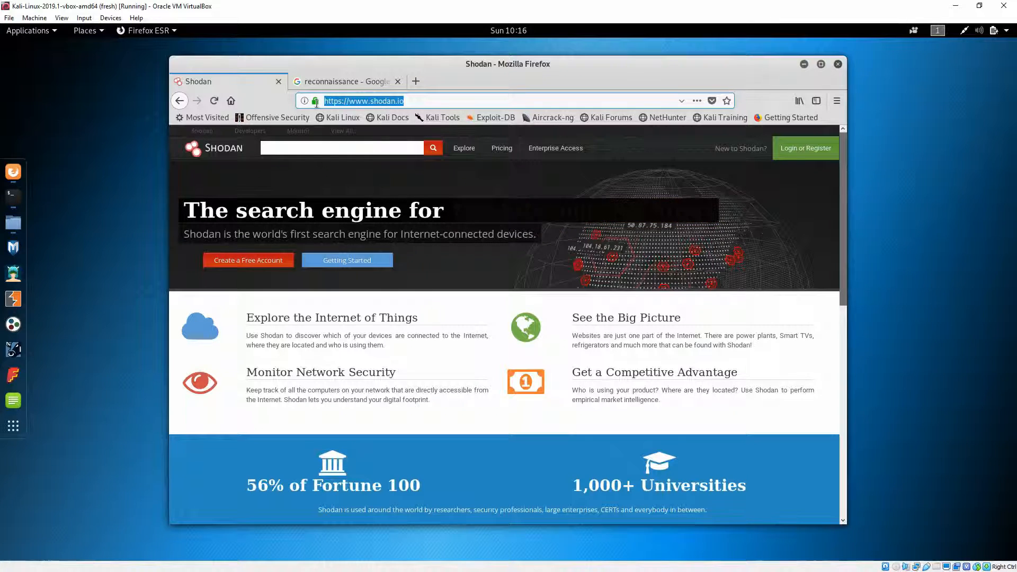
left_click(423, 102)
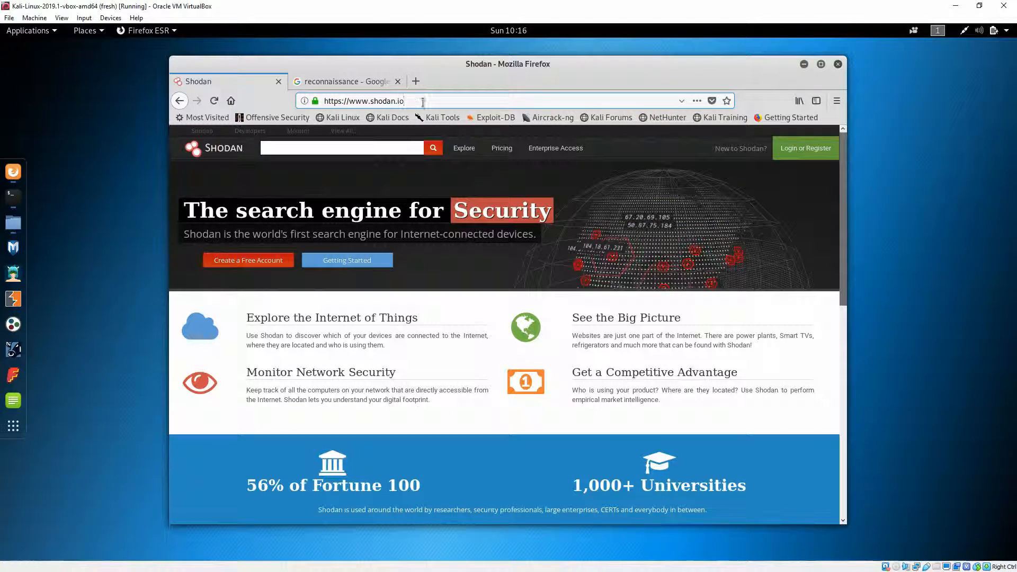
left_click(356, 147)
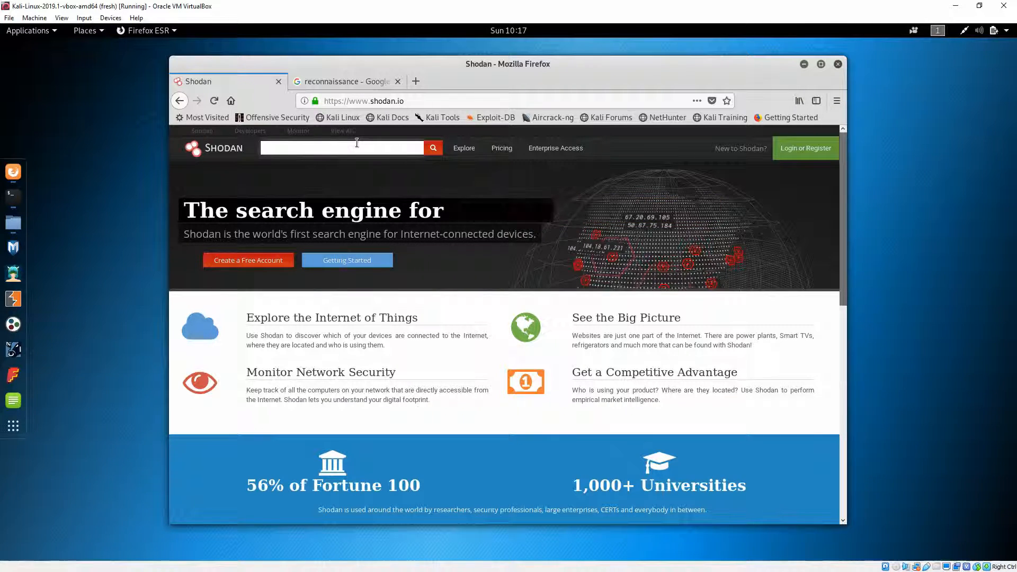
type("port")
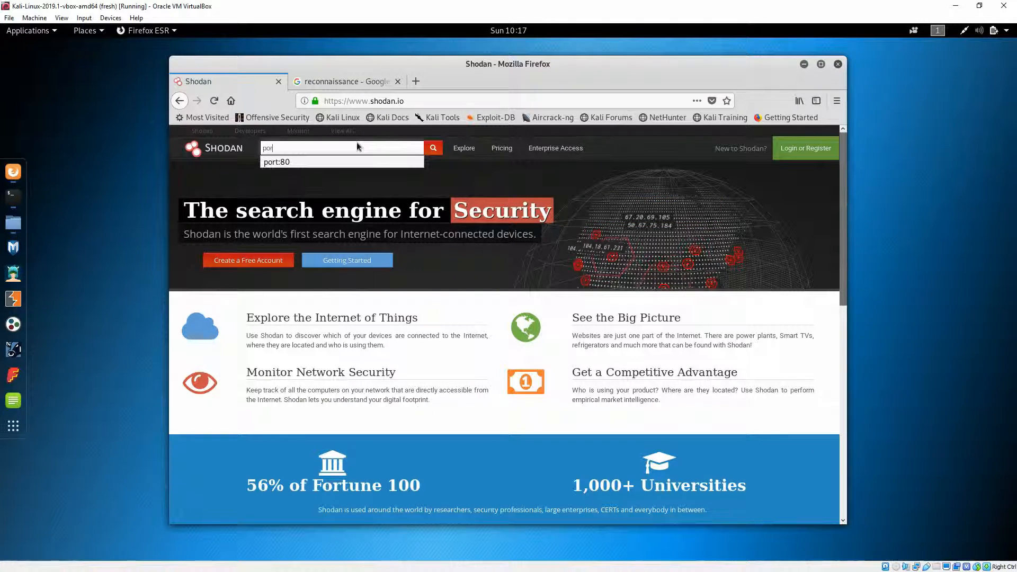
Step: Search Shodan for port:80 using the autocomplete suggestion
key("Down")
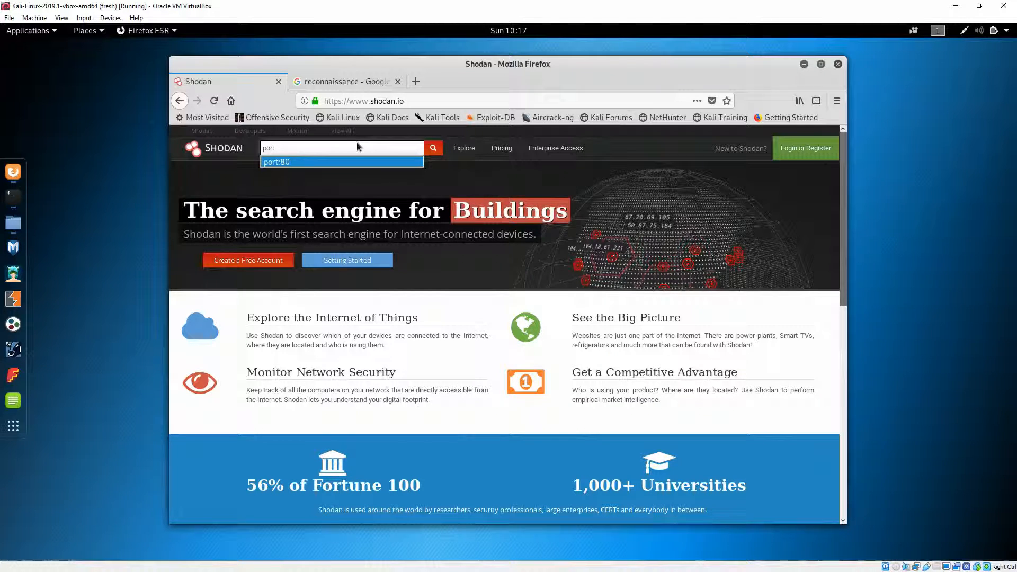
key("Return")
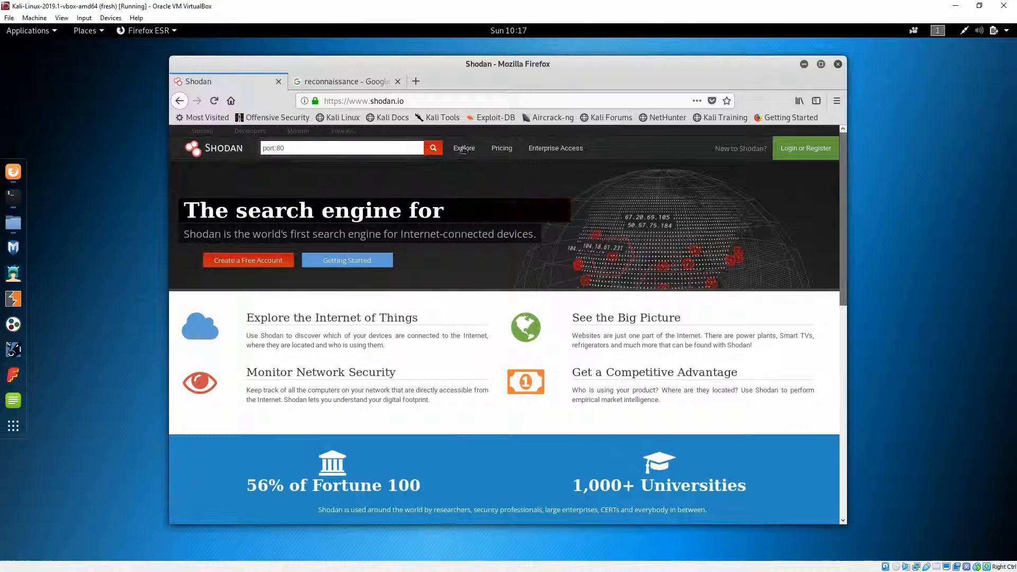
left_click(432, 148)
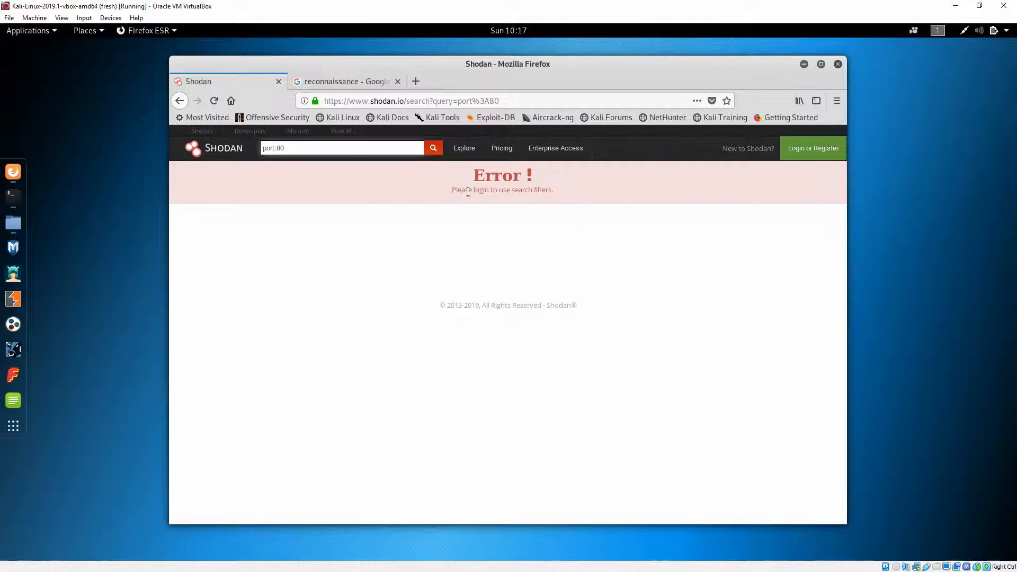
Step: Go to the Shodan login page and start entering the account username
left_click(822, 152)
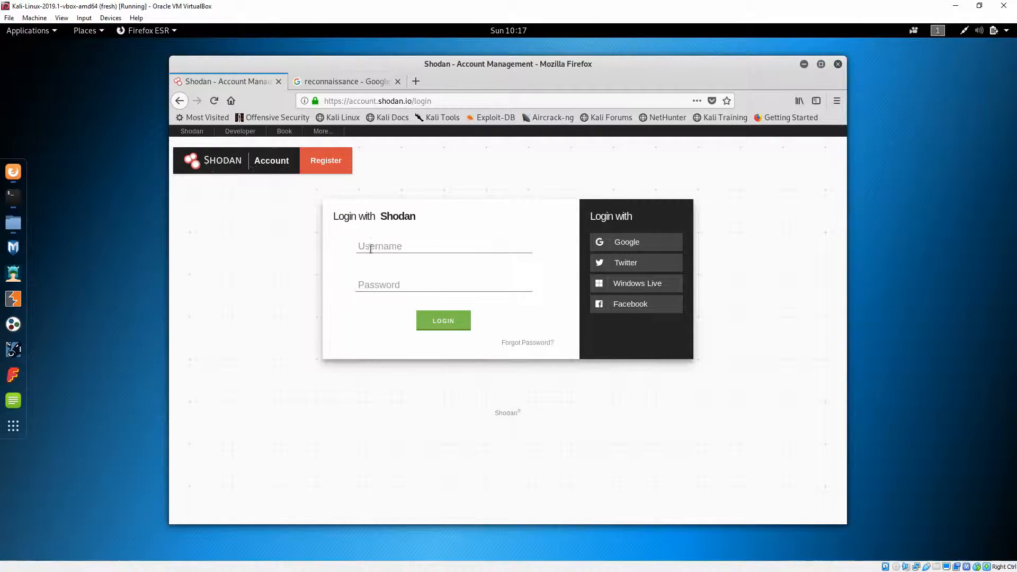
left_click(390, 247)
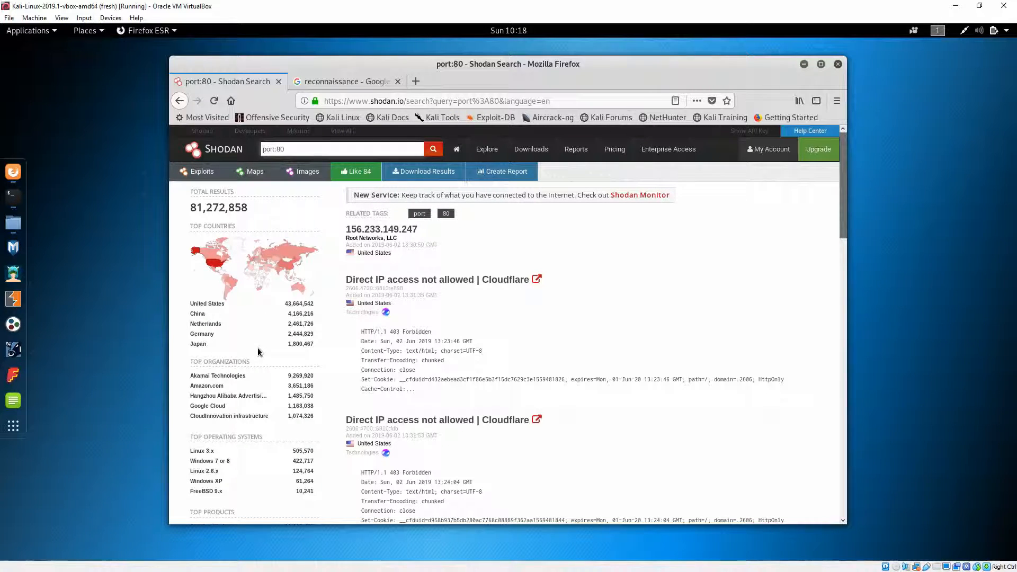
scroll(304, 345, "down", 1)
scroll(304, 345, "down", 2)
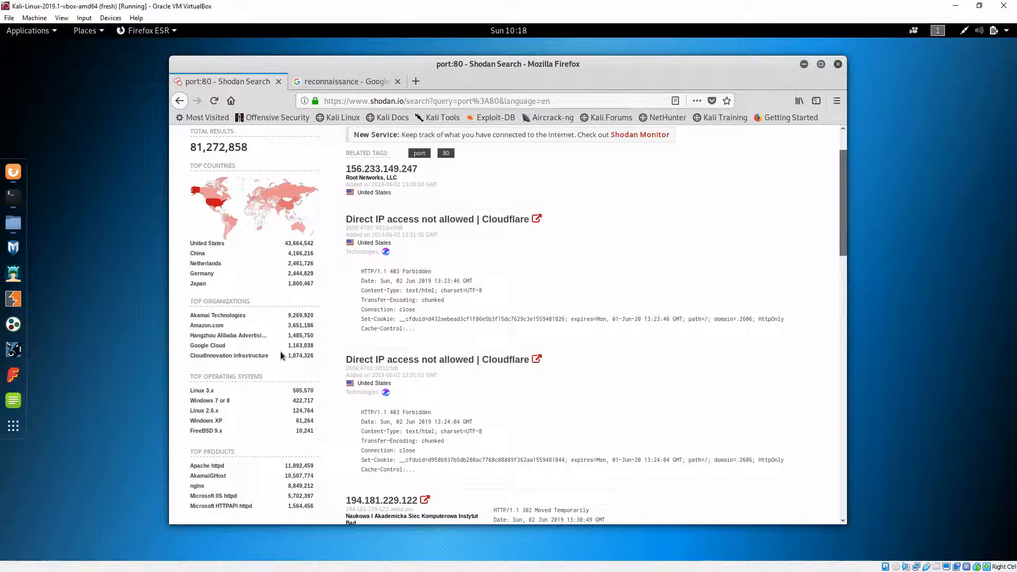
scroll(290, 364, "down", 2)
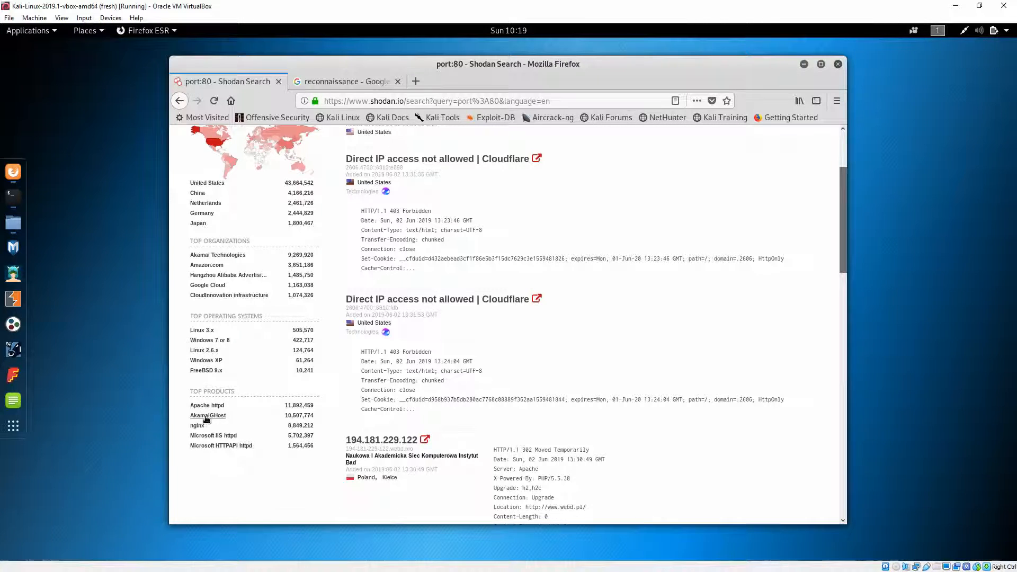
scroll(429, 341, "down", 1)
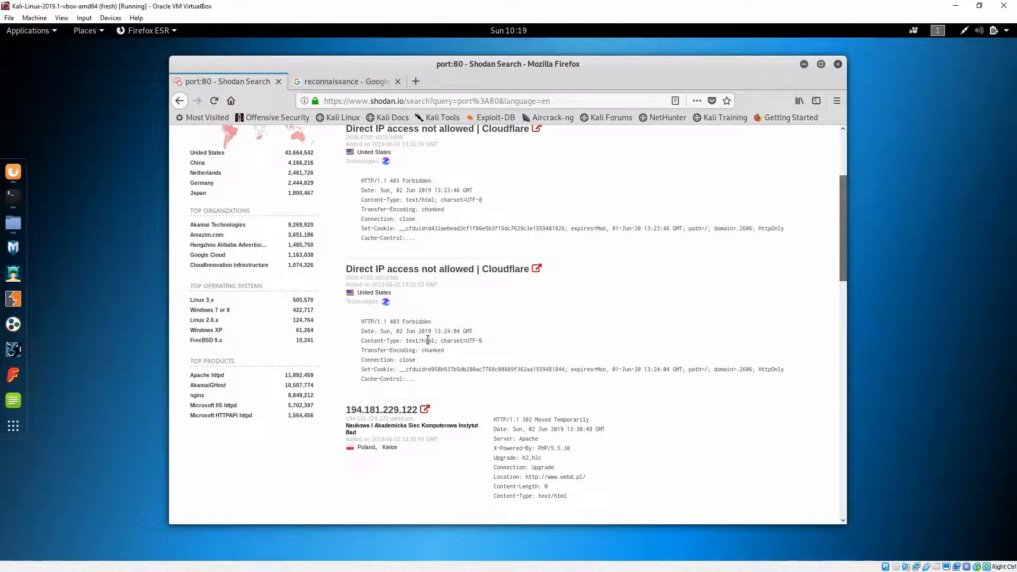
scroll(430, 340, "down", 2)
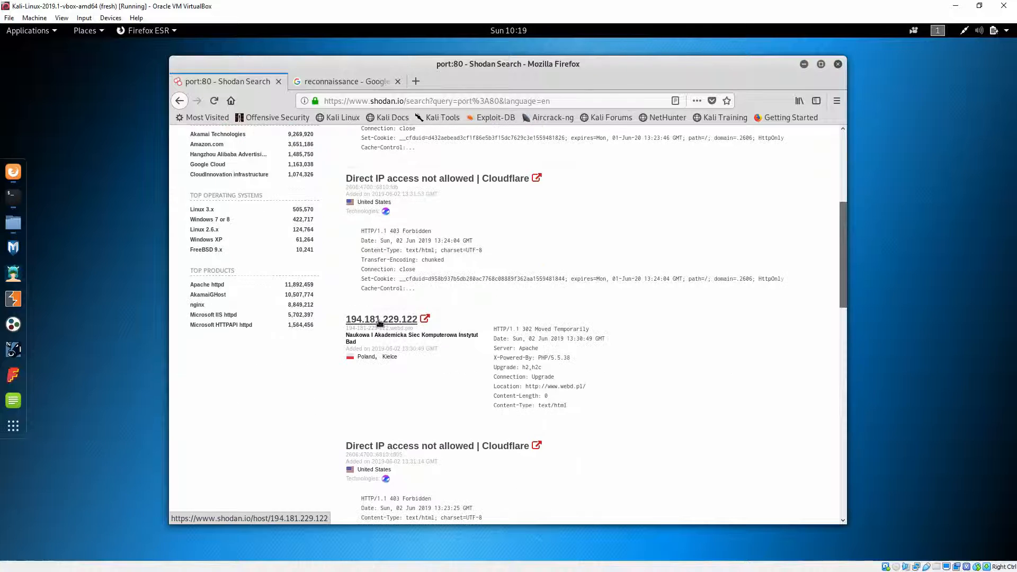
Step: Review the Shodan host page for 194.181.229.122, its ports, services and vulnerabilities
left_click(398, 318)
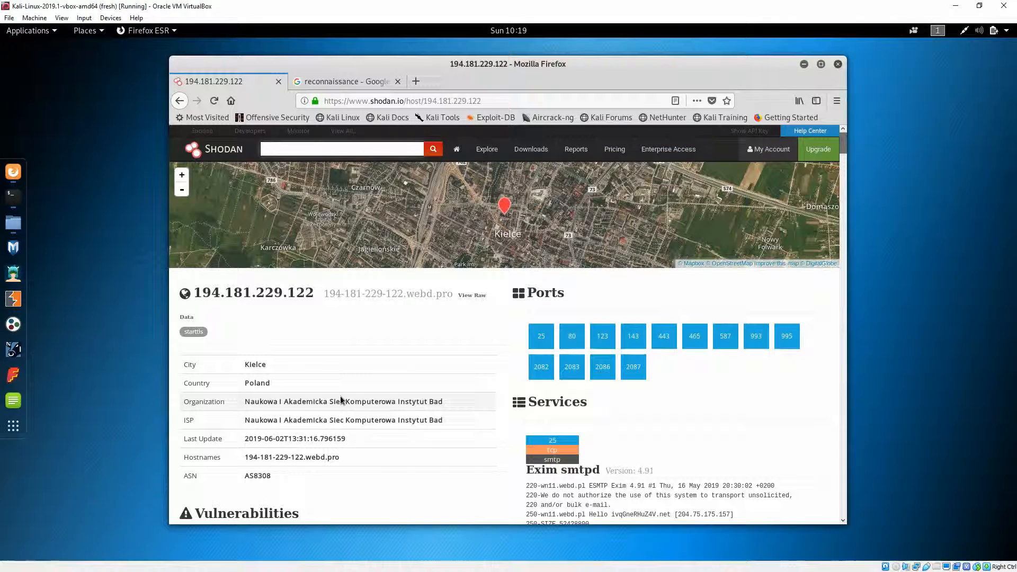
scroll(341, 397, "down", 1)
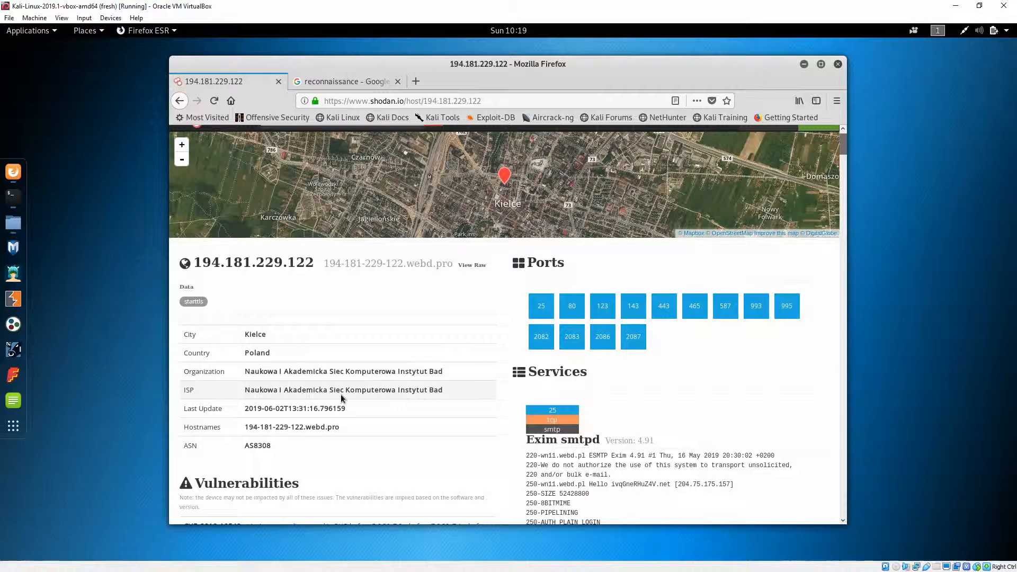
scroll(341, 394, "down", 5)
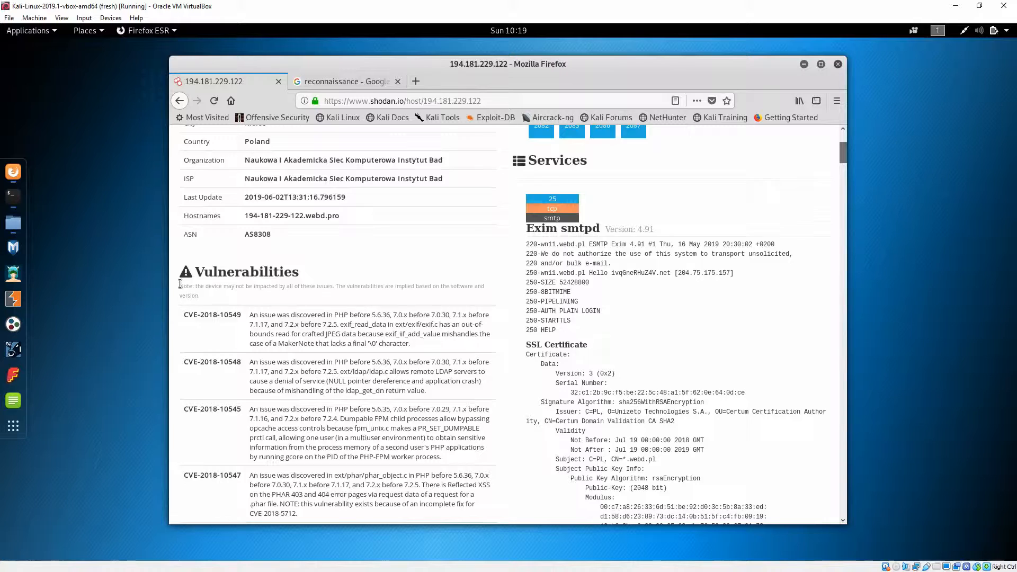
scroll(357, 239, "down", 3)
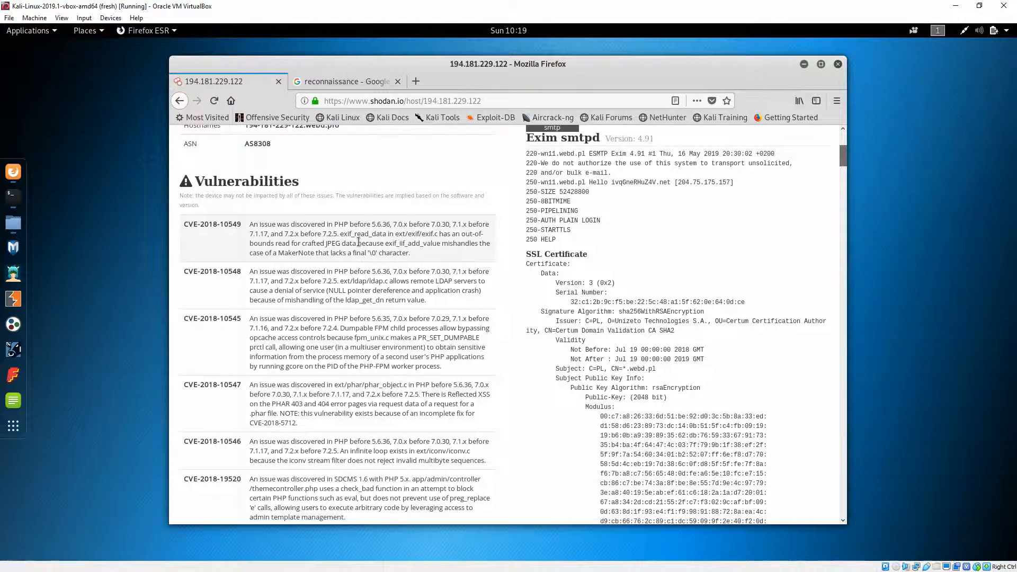
scroll(344, 344, "down", 5)
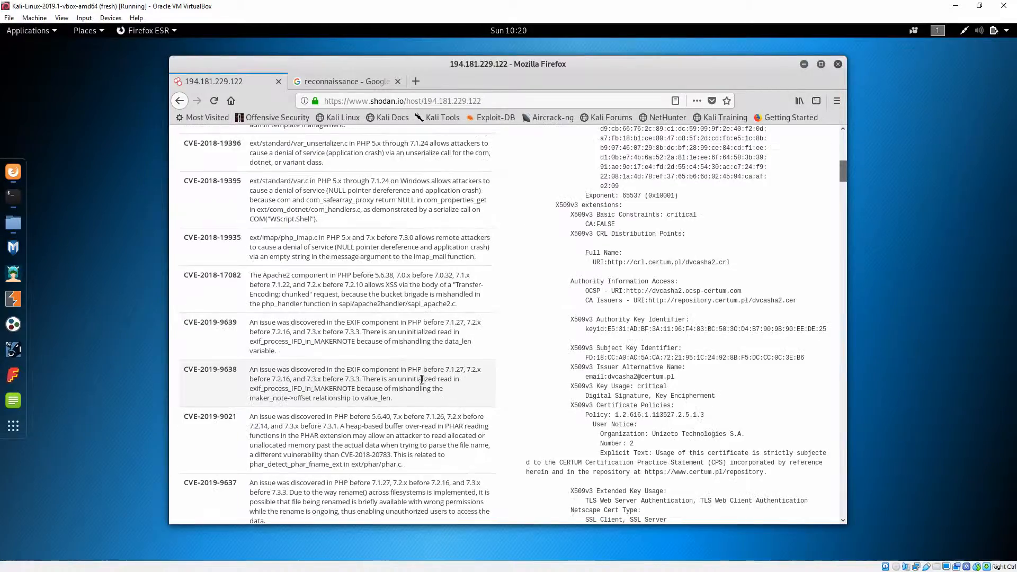
scroll(416, 380, "down", 5)
scroll(417, 380, "down", 3)
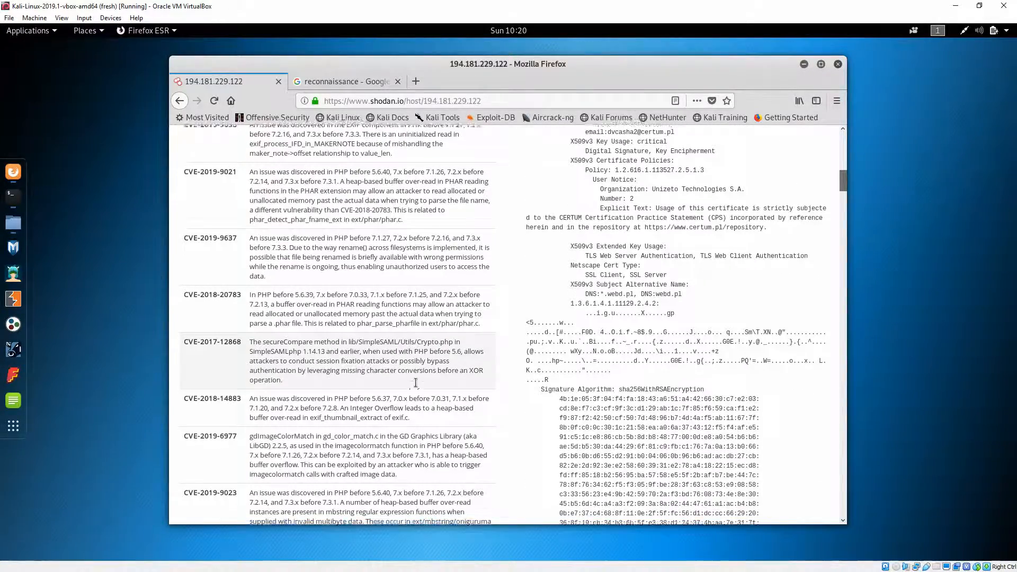
scroll(416, 384, "down", 1)
scroll(417, 383, "up", 8)
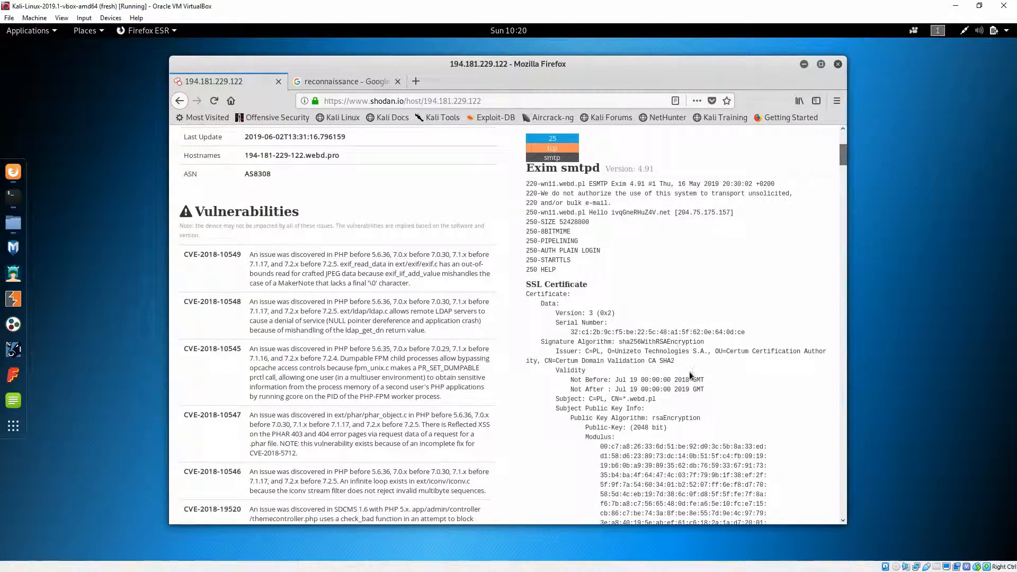
scroll(684, 432, "down", 4)
scroll(690, 434, "down", 3)
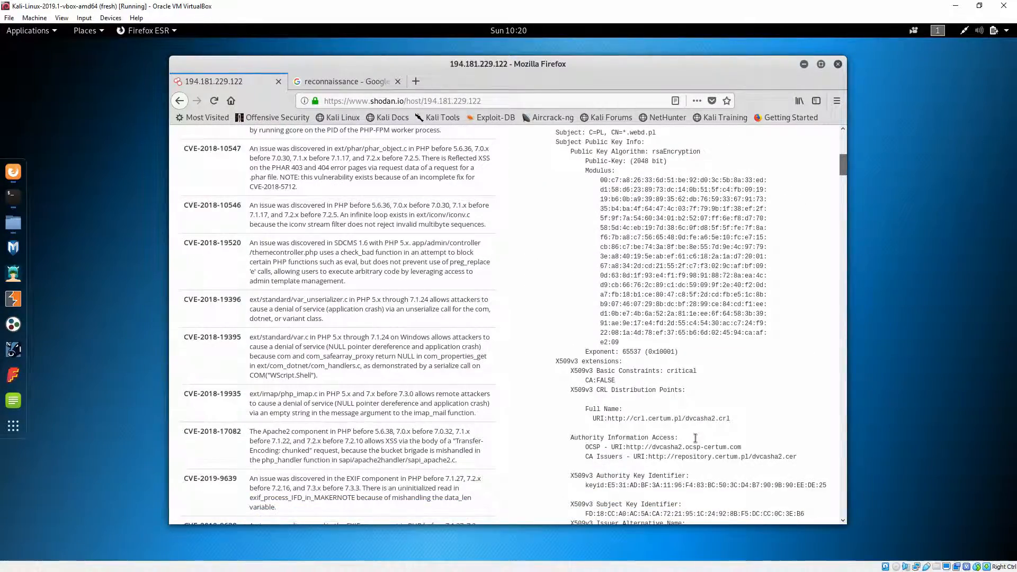
scroll(695, 439, "up", 3)
scroll(694, 439, "down", 8)
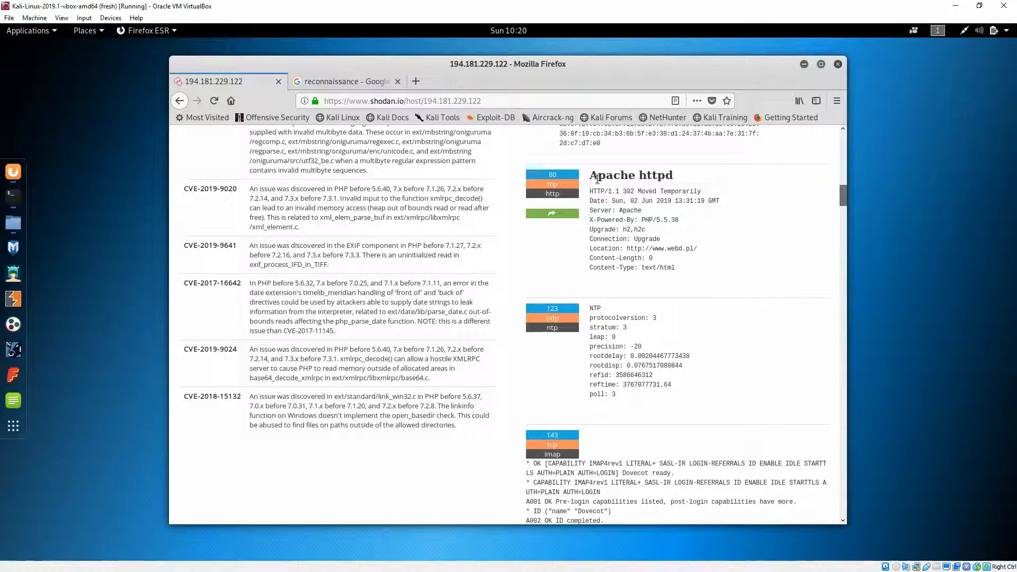
scroll(650, 323, "down", 2)
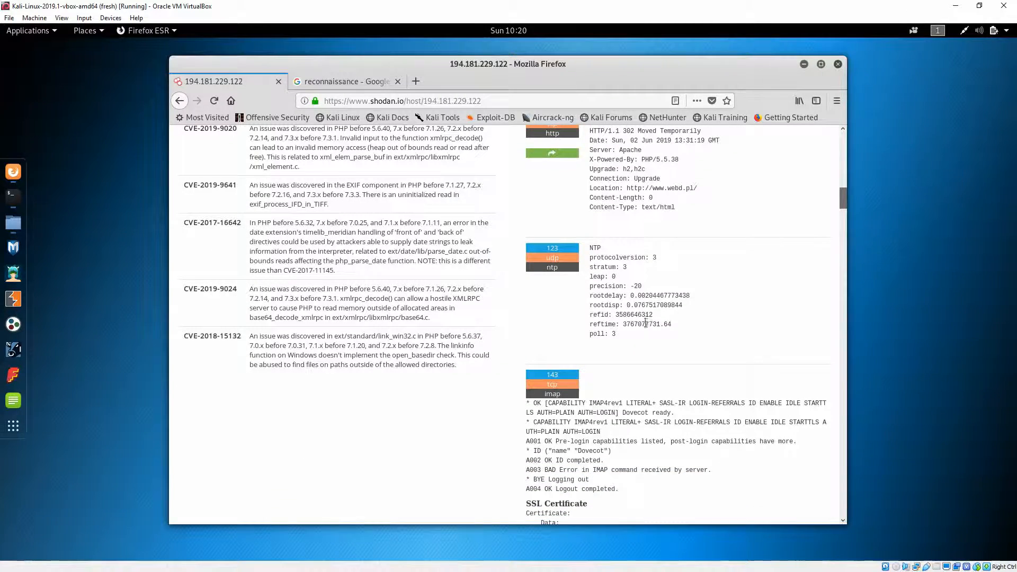
scroll(652, 346, "down", 3)
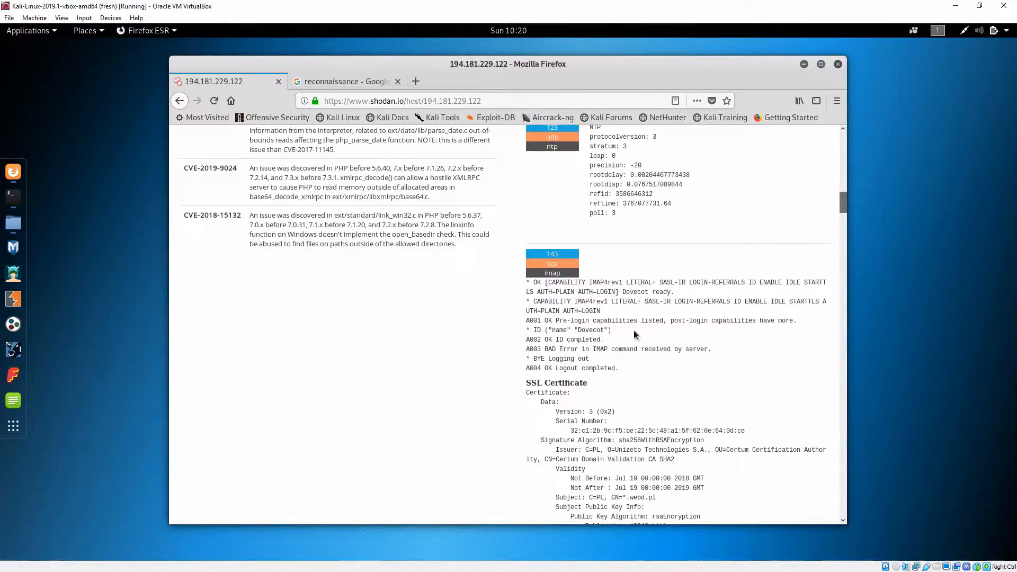
key("Home")
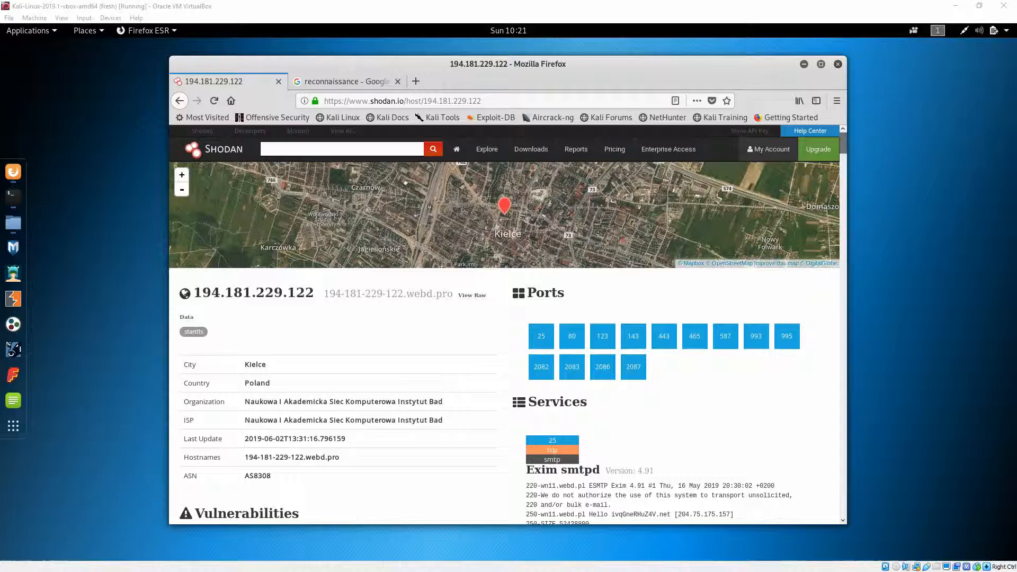
Step: Return to the reconnaissance Google results and select the search term to replace it with shodan.io
left_click(352, 83)
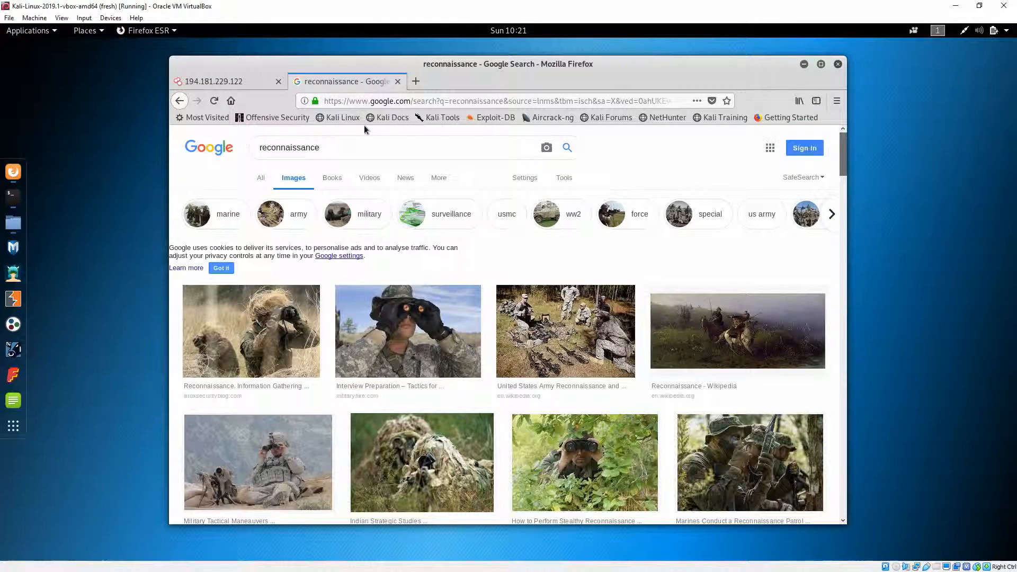
double_click(327, 149)
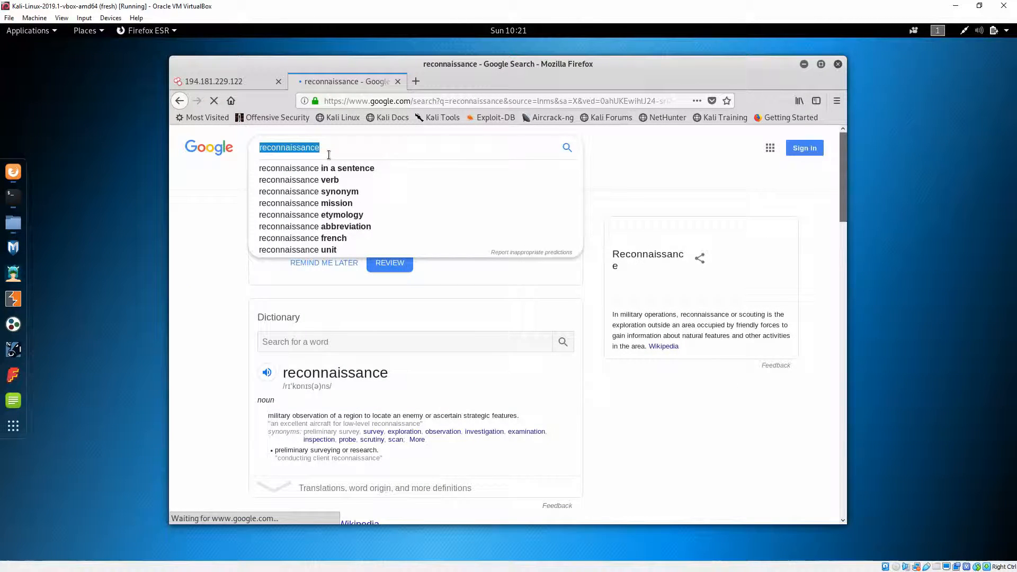
type("shodan.io")
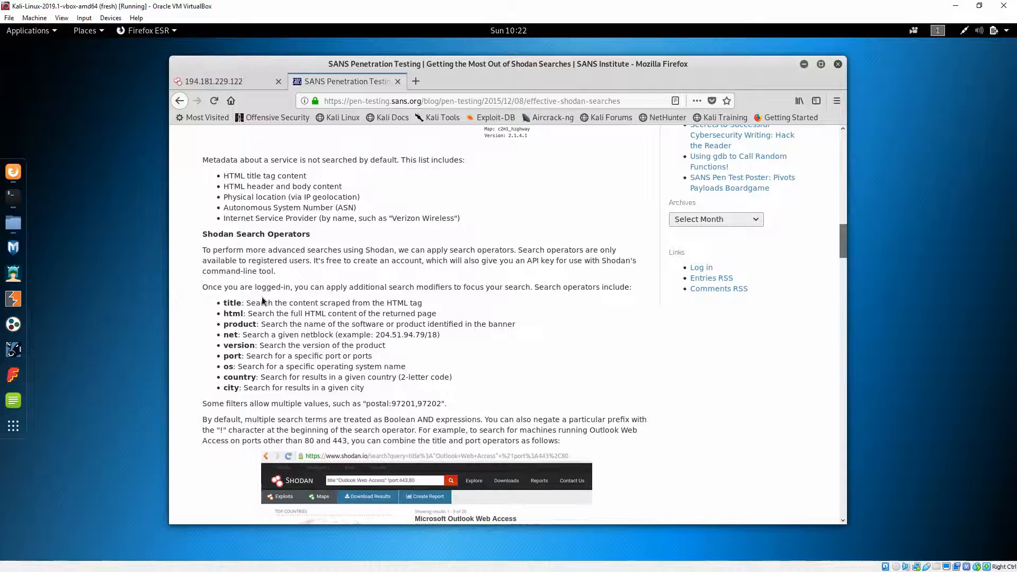
double_click(233, 313)
left_click_drag(228, 335, 239, 335)
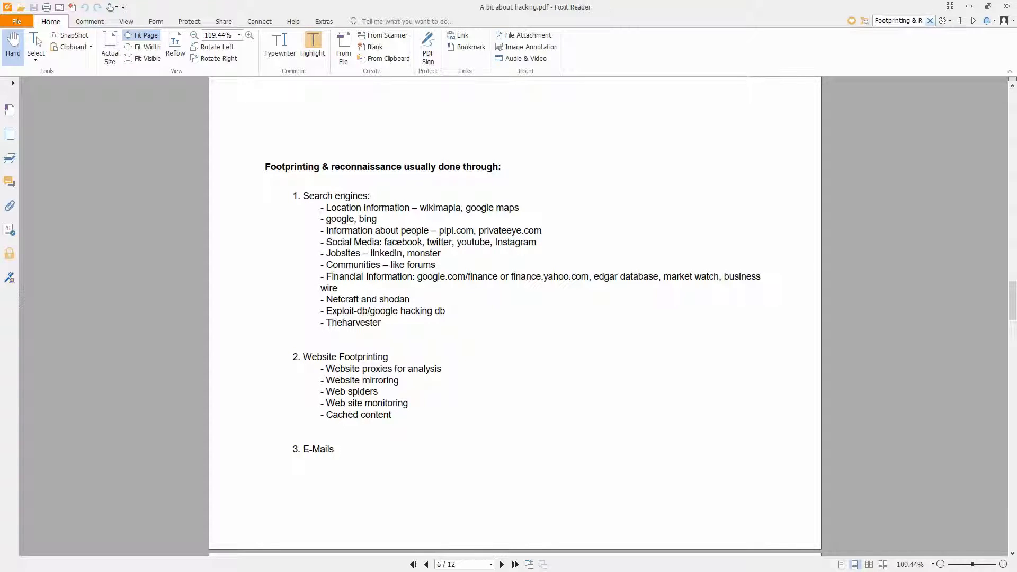
Step: Highlight the 'Exploit-db/google hacking db' line in the footprinting notes
left_click_drag(327, 312, 445, 311)
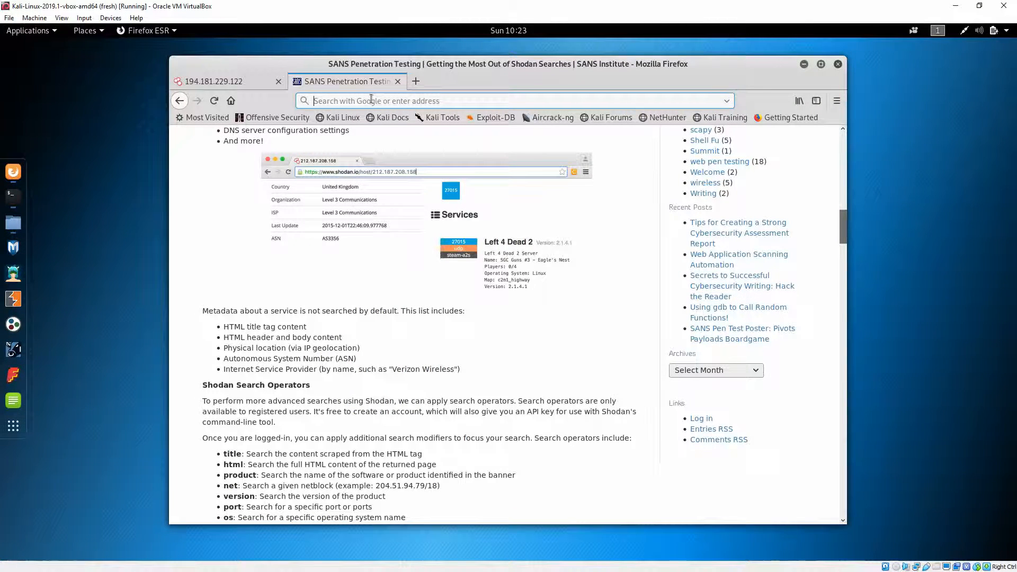
type("exploit")
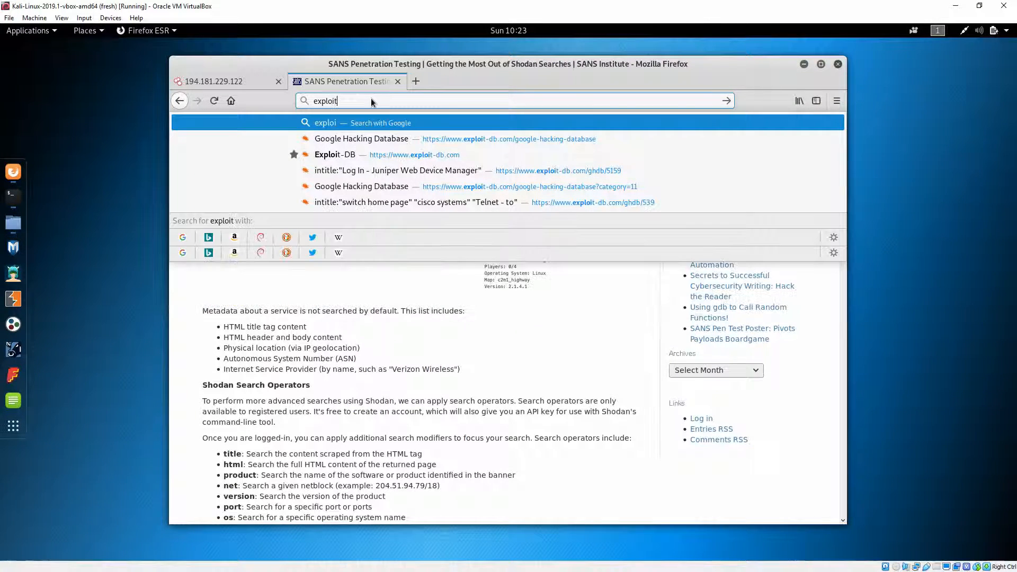
type(" da")
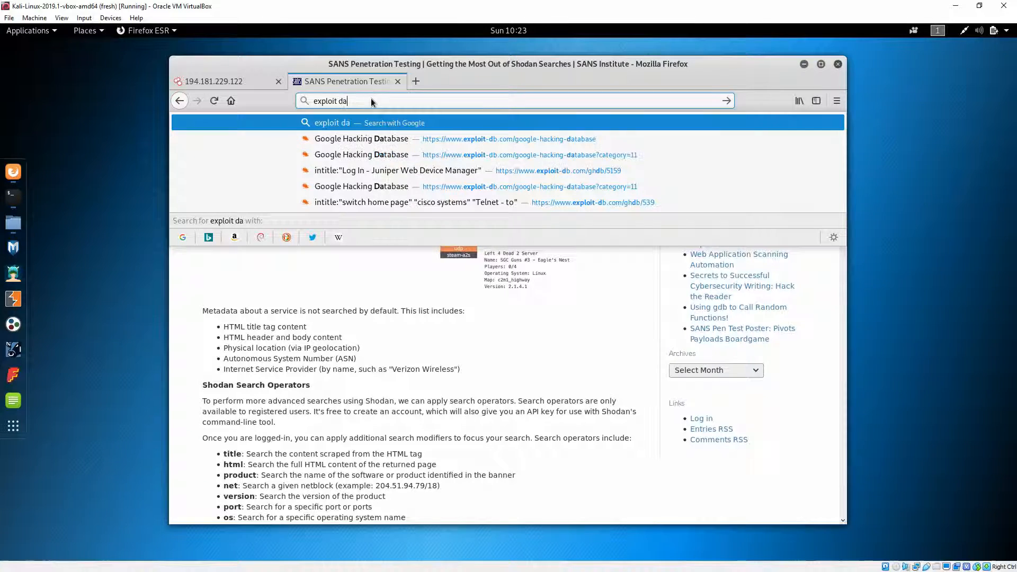
type("tabas")
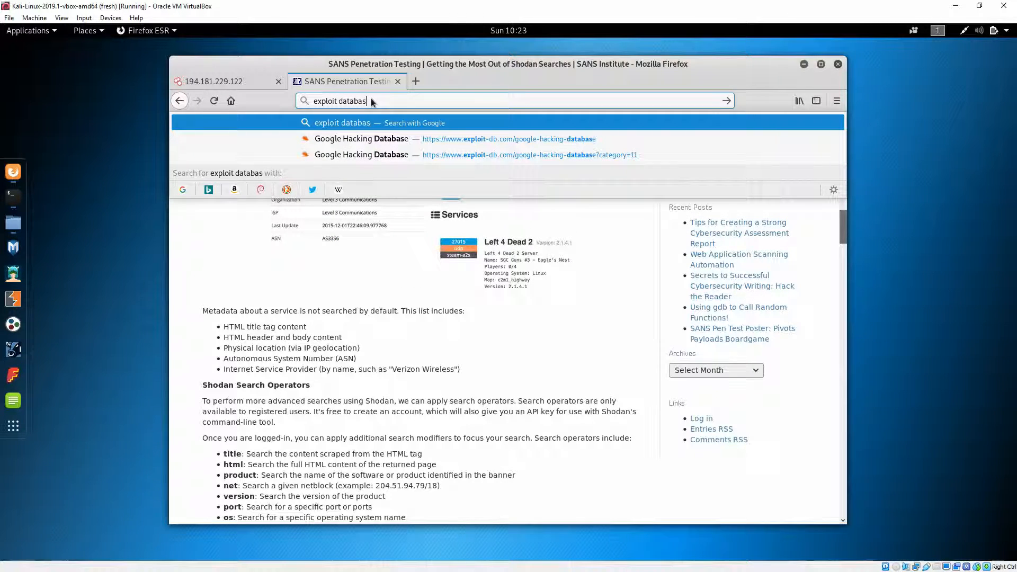
type("e")
Step: Search Google for 'exploit database' and open the Exploit Database website
key("Return")
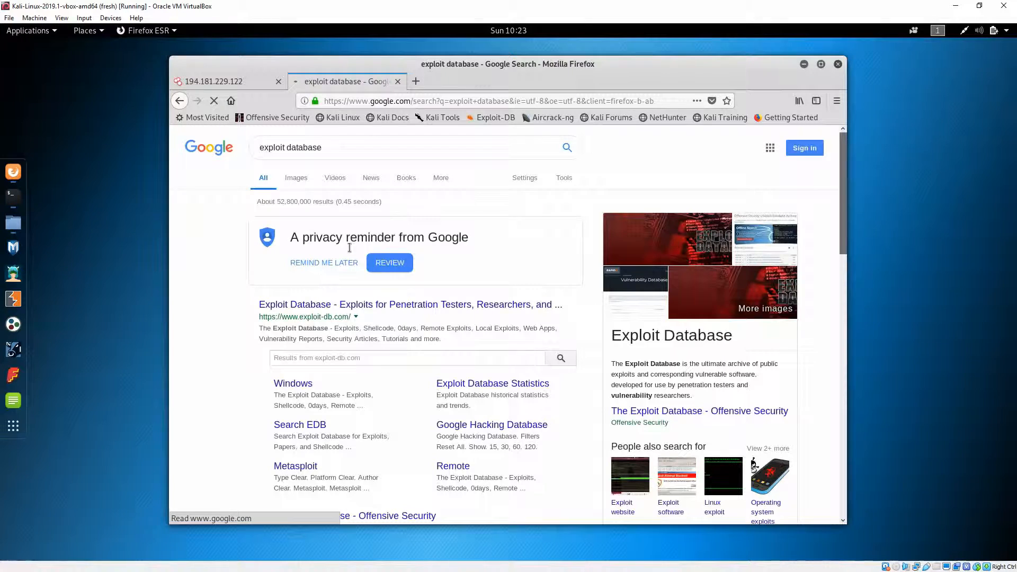
left_click(354, 306)
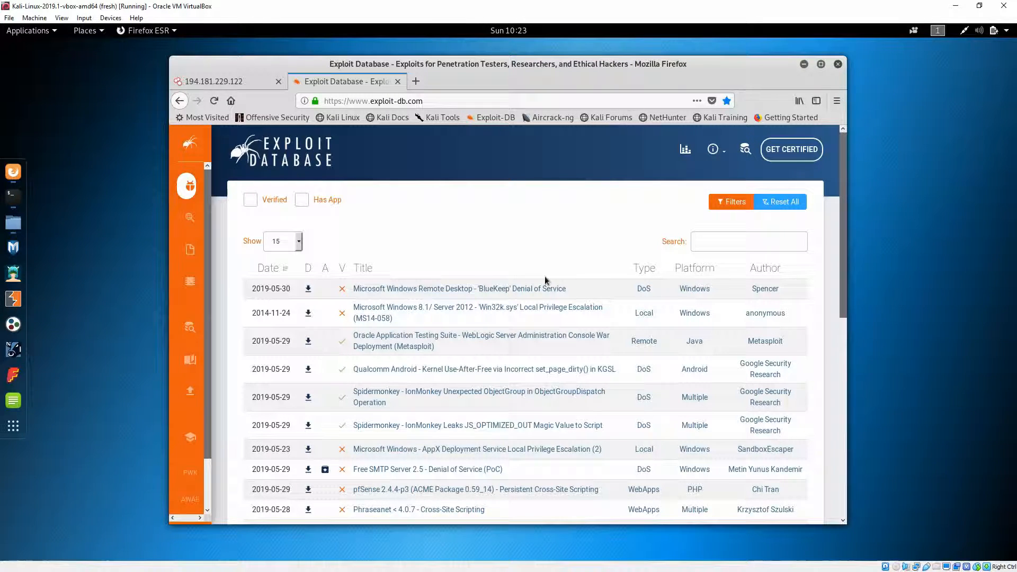
scroll(546, 280, "down", 1)
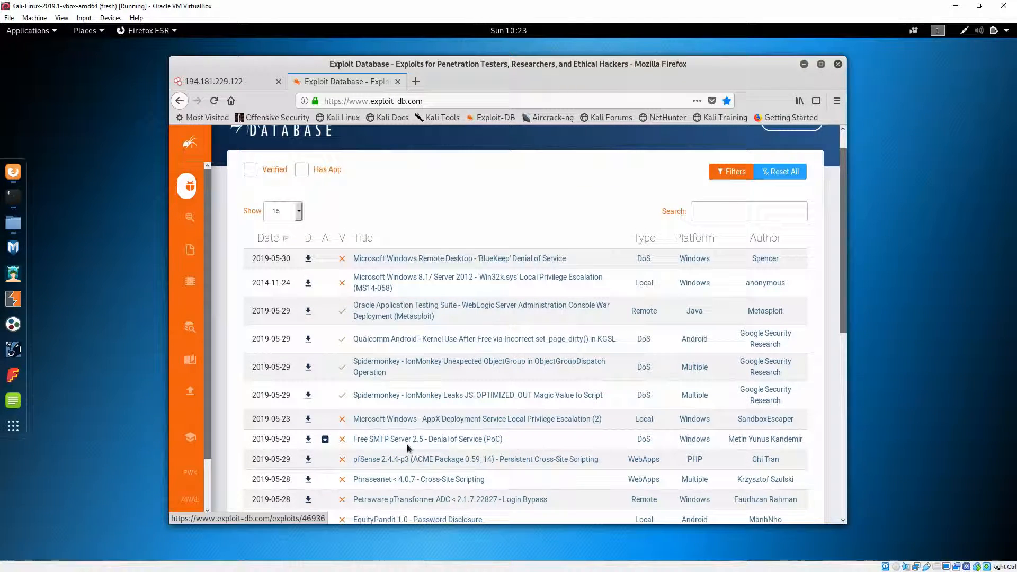
scroll(407, 444, "down", 1)
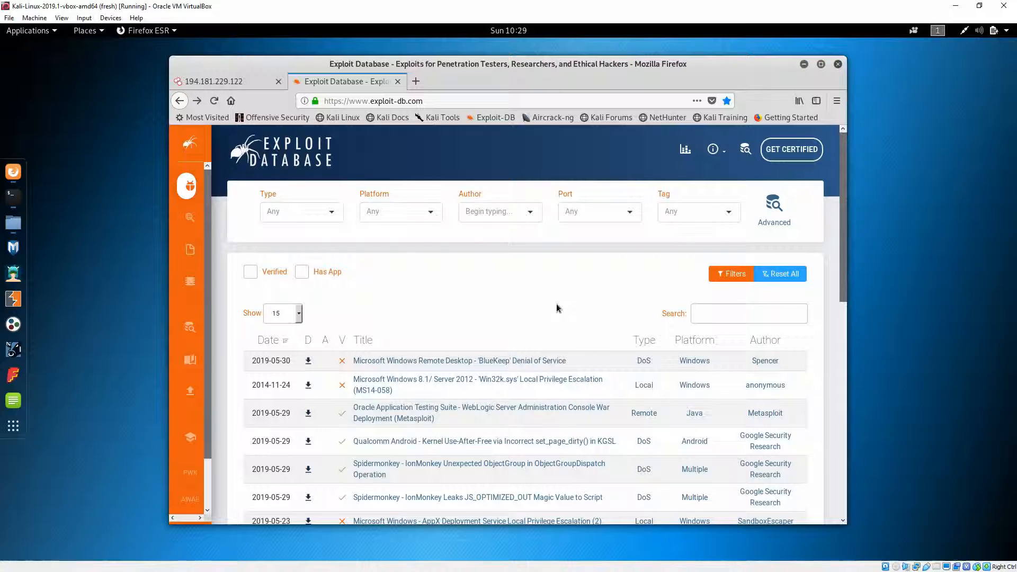
Step: Focus the Search field above the Exploit Database exploits table
left_click(754, 311)
type("juniper")
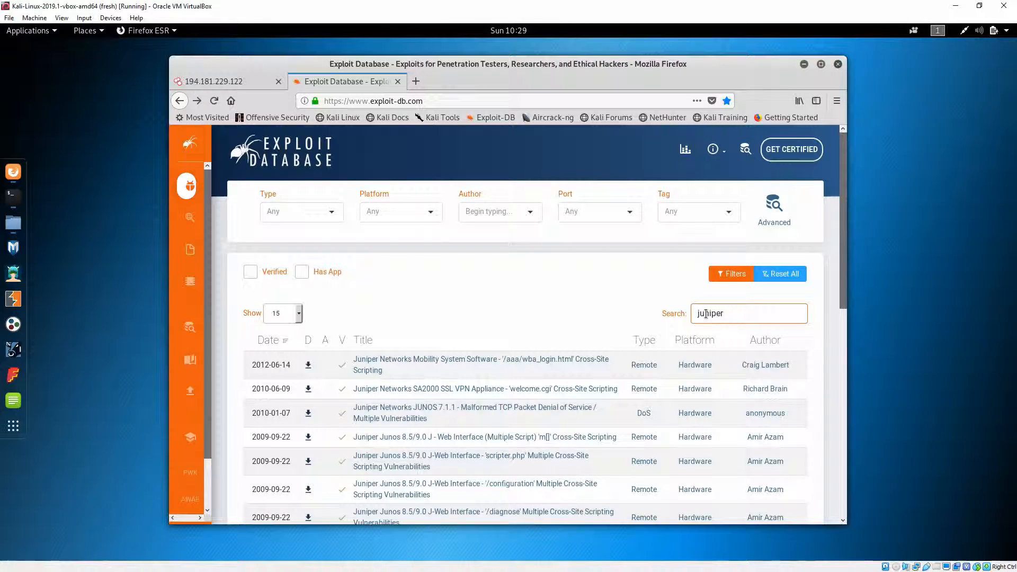
scroll(430, 329, "down", 3)
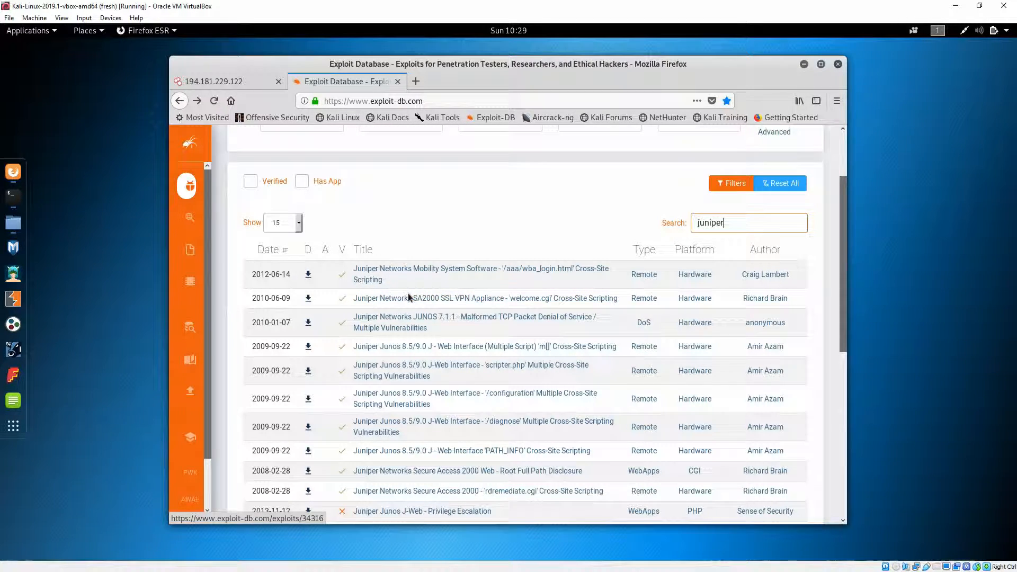
Step: Open the Juniper SA2000 SSL VPN 'welcome.cgi' cross-site scripting entry from the juniper results
left_click(538, 300)
scroll(453, 431, "down", 3)
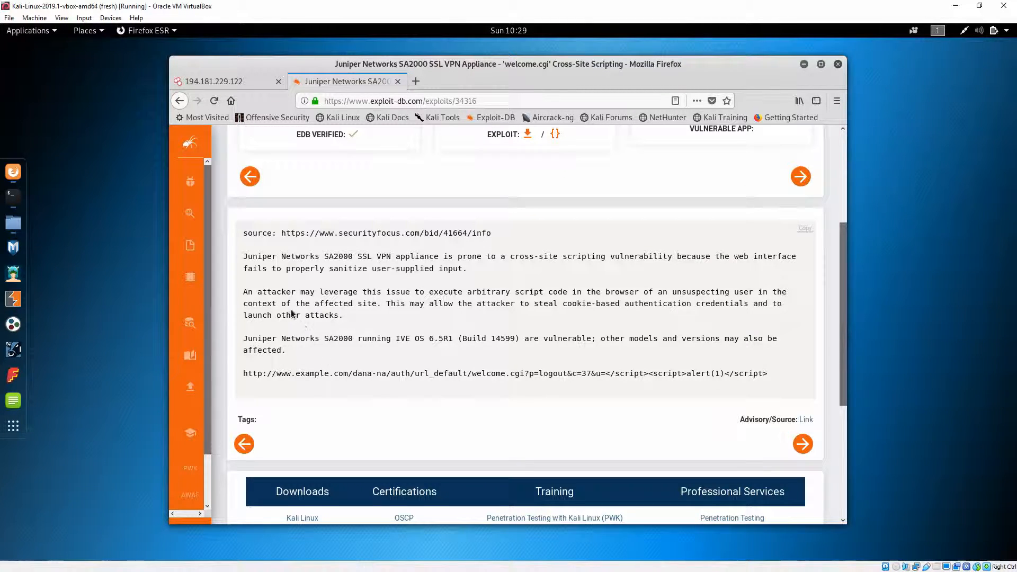
left_click_drag(246, 291, 344, 314)
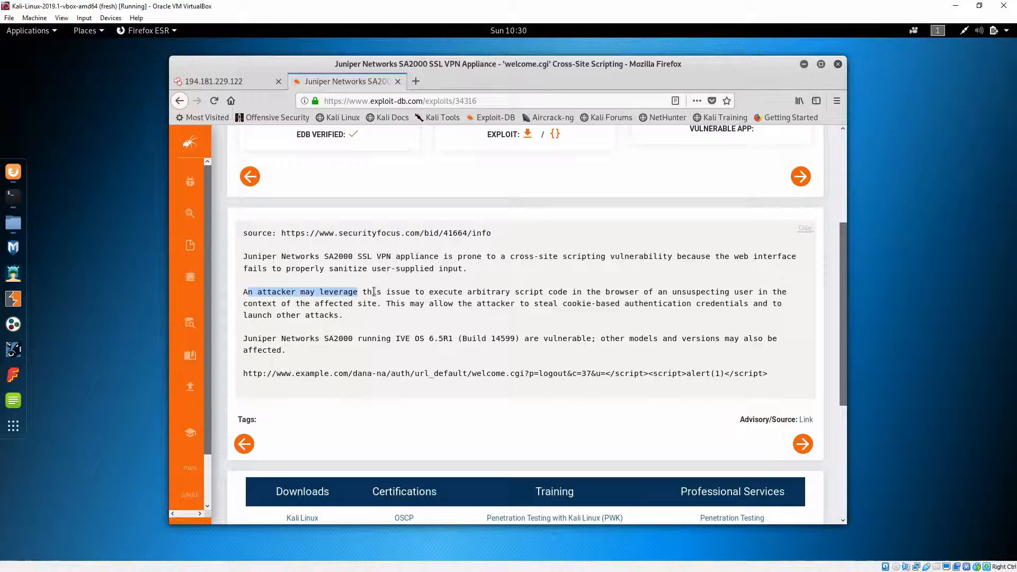
scroll(477, 357, "up", 1)
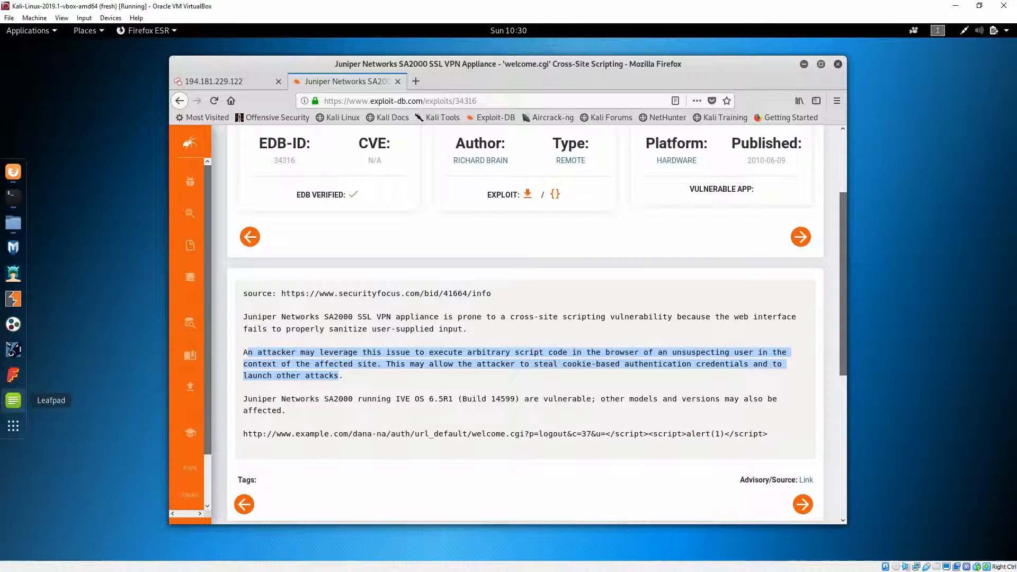
Step: Minimise the browser, switch to a Terminal and run theharvester to show its usage help
left_click(805, 64)
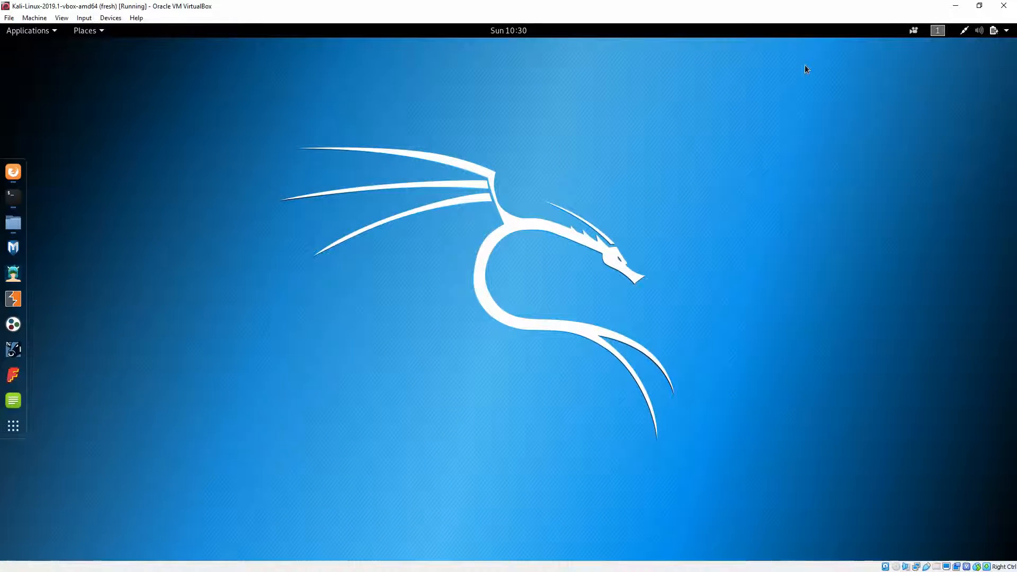
key("alt+Tab")
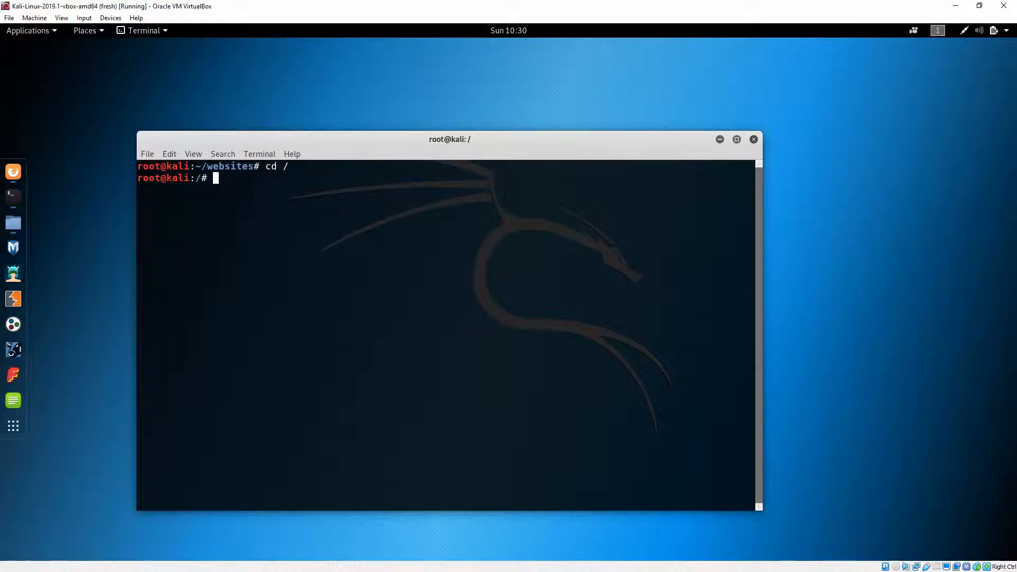
type("theh")
type("arve")
type("ster")
key("Return")
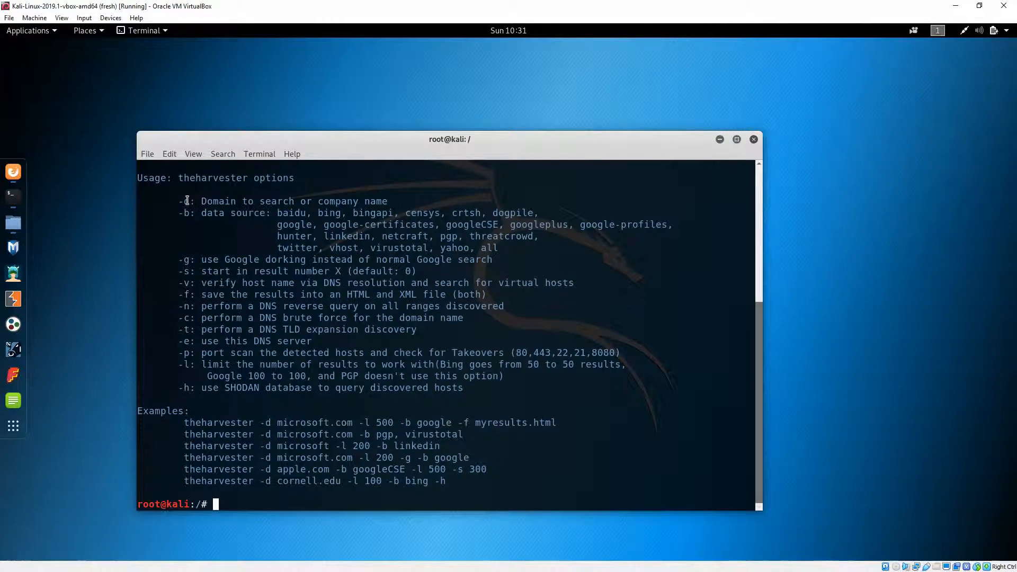
Step: Highlight the -d domain option, the -b data sources list and the Google dorking options in turn
left_click_drag(182, 201, 404, 214)
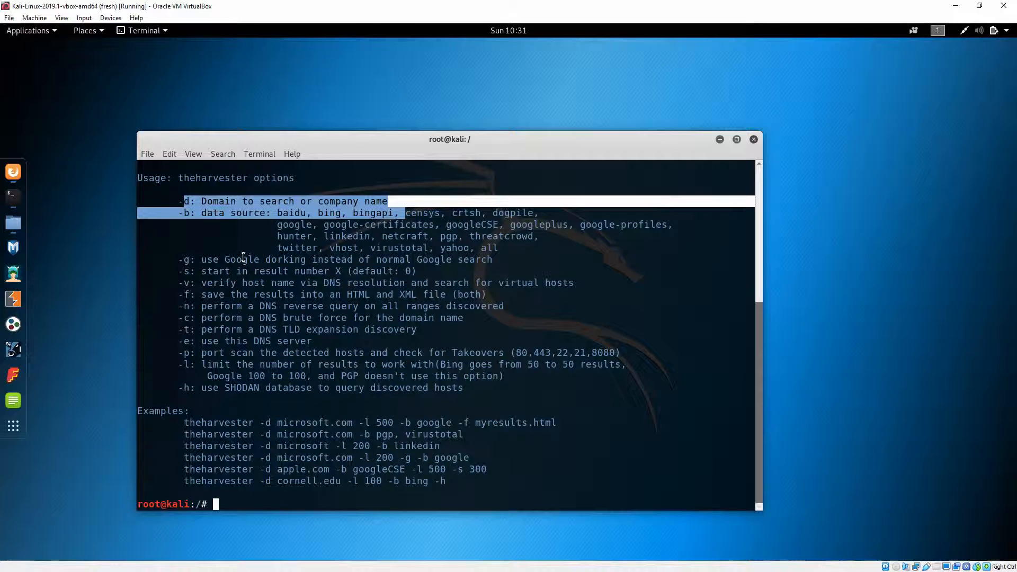
left_click(190, 219)
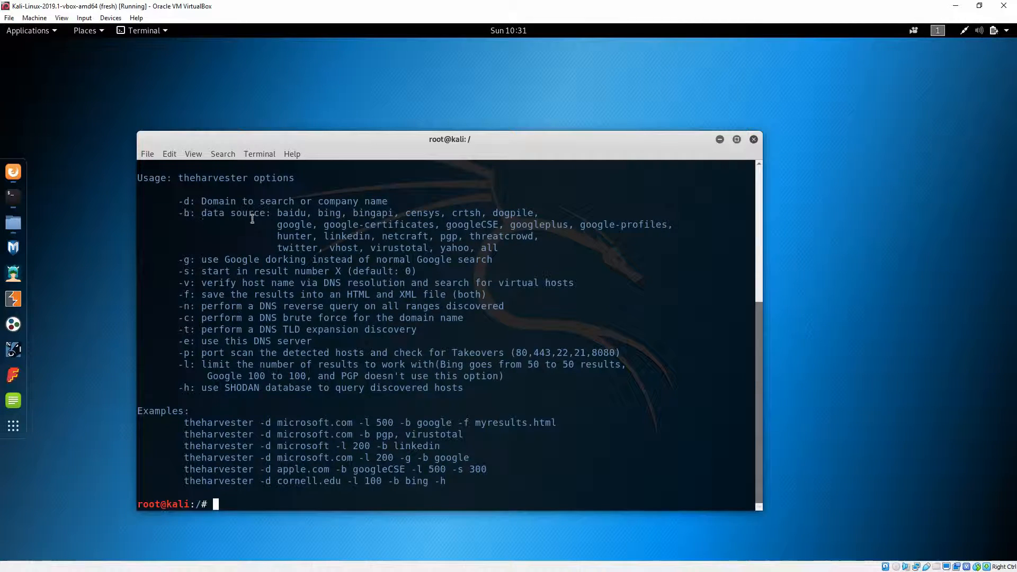
mouse_move(178, 213)
left_mouse_down()
mouse_move(453, 237)
mouse_move(450, 250)
left_mouse_up()
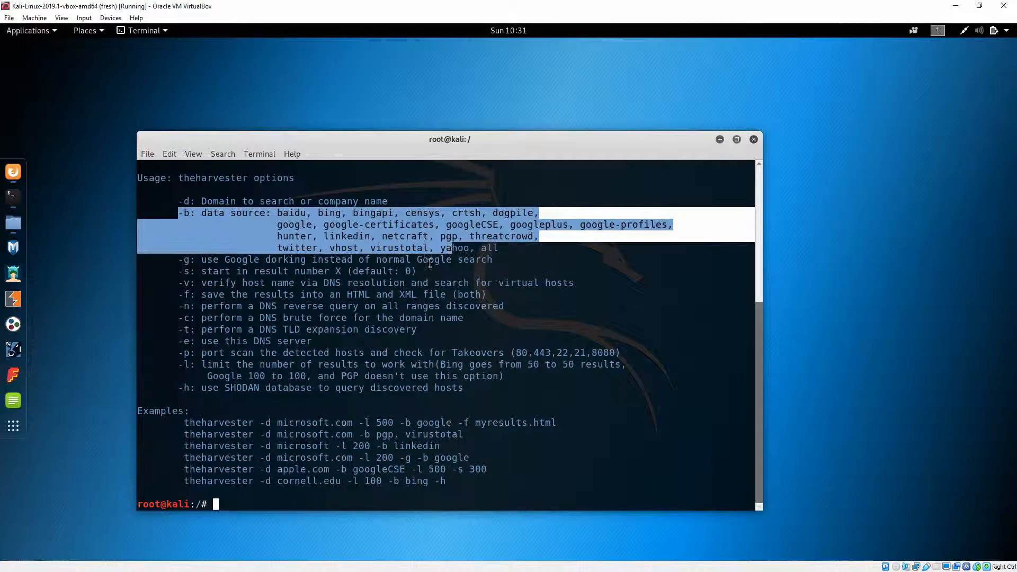
left_click(330, 291)
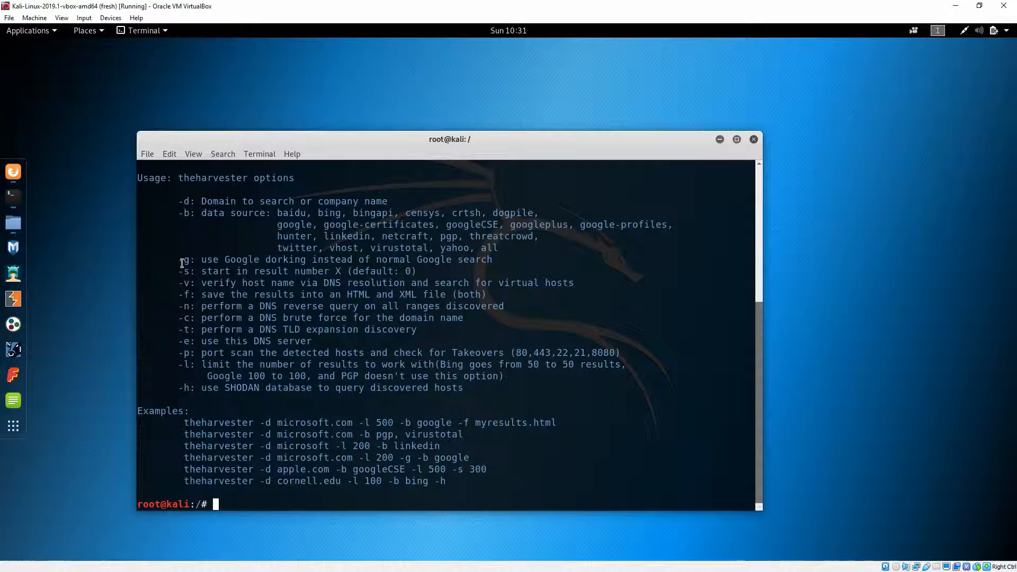
mouse_move(182, 262)
left_mouse_down()
mouse_move(257, 264)
mouse_move(196, 283)
left_mouse_up()
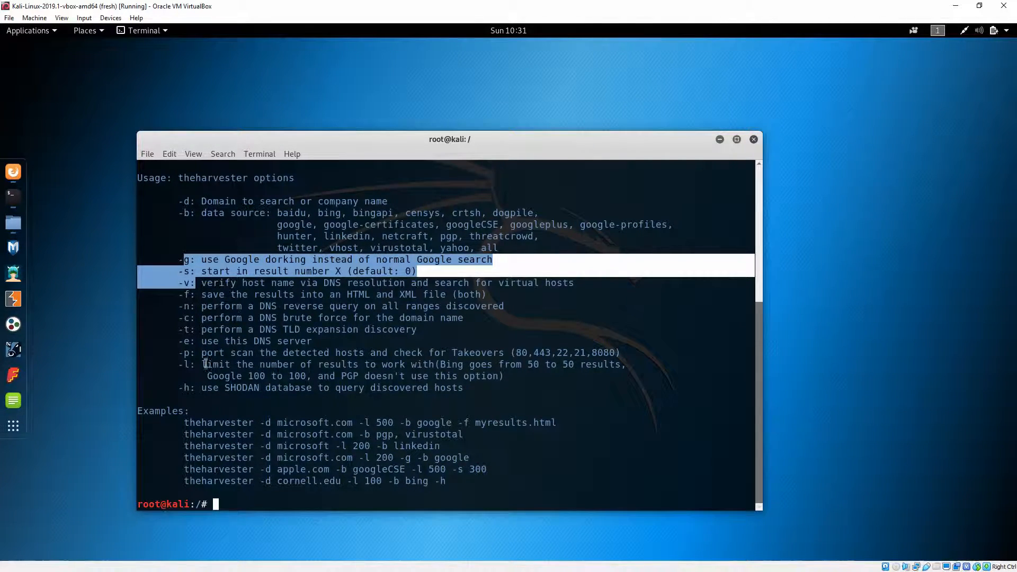
left_click(443, 339)
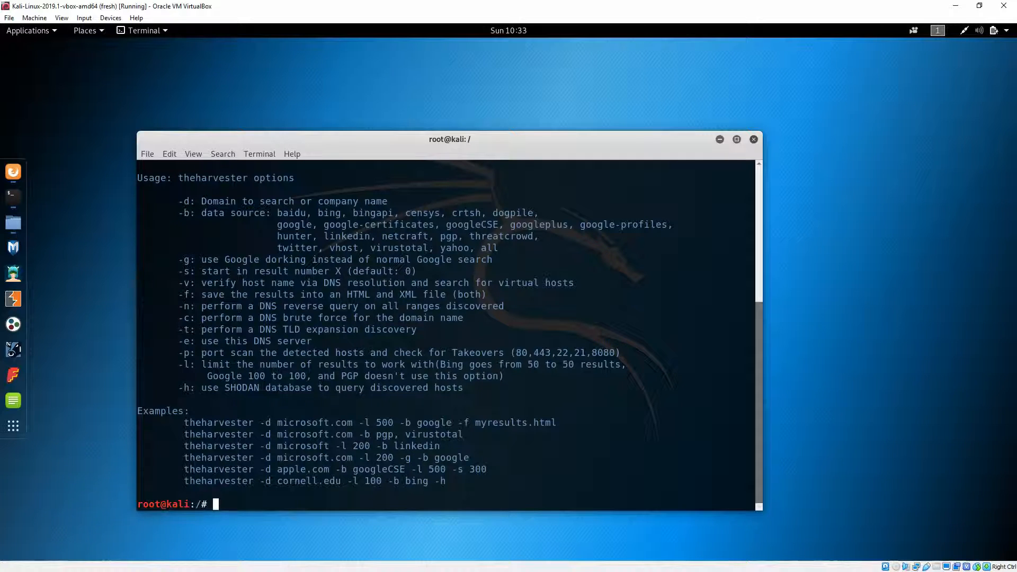
type("theh")
Step: Run 'theharvester -d hackthis.co.uk -b google', then Ctrl+C for a fresh prompt
key("BackSpace")
type("harvester ")
type("-")
type("d ")
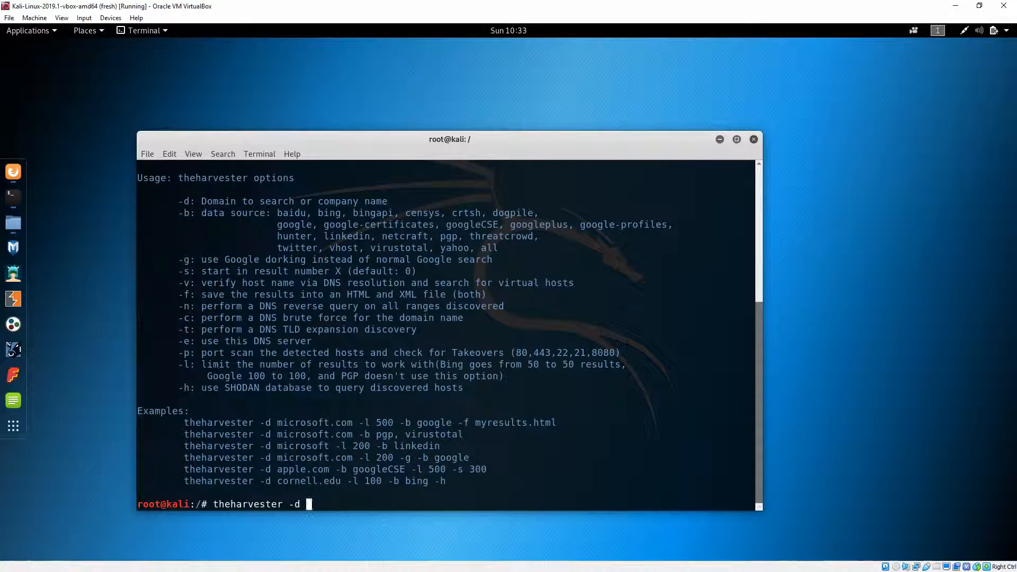
type("hac")
type("kthis.co.uk")
type("-")
type("b ")
type("goog")
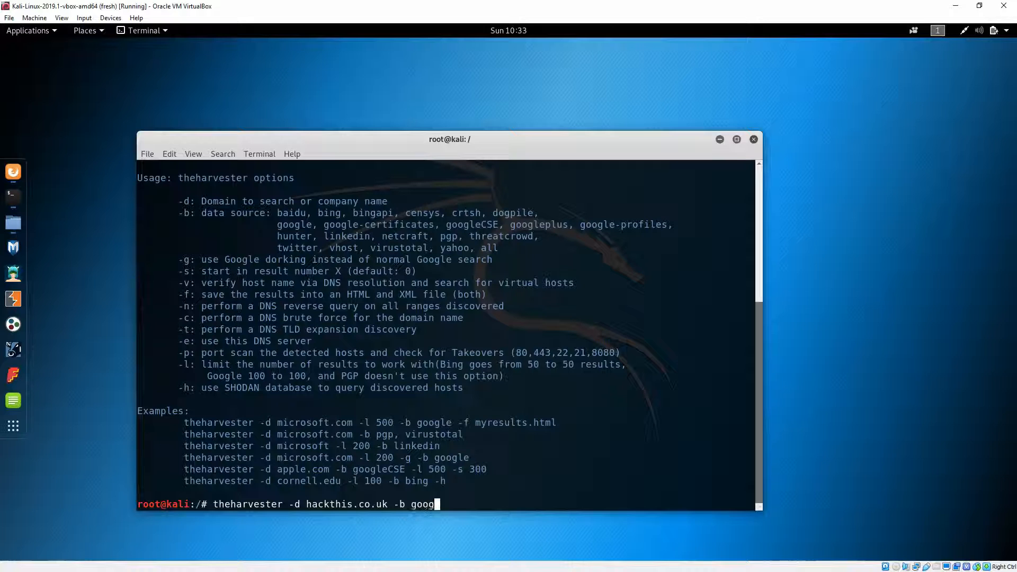
type("le.com")
key("BackSpace")
key("BackSpace")
key("BackSpace")
key("BackSpace")
key("Return")
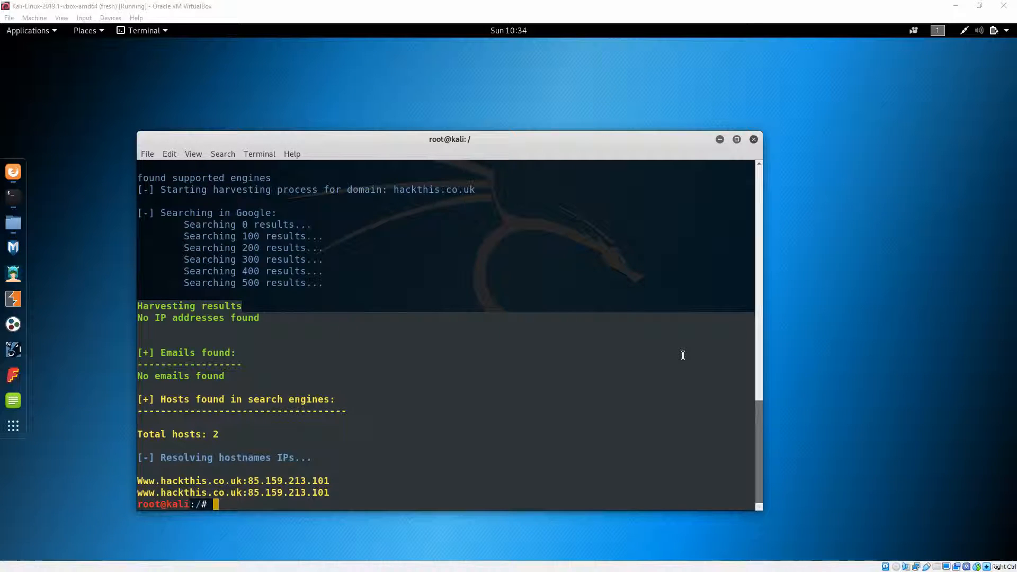
key("ctrl+c")
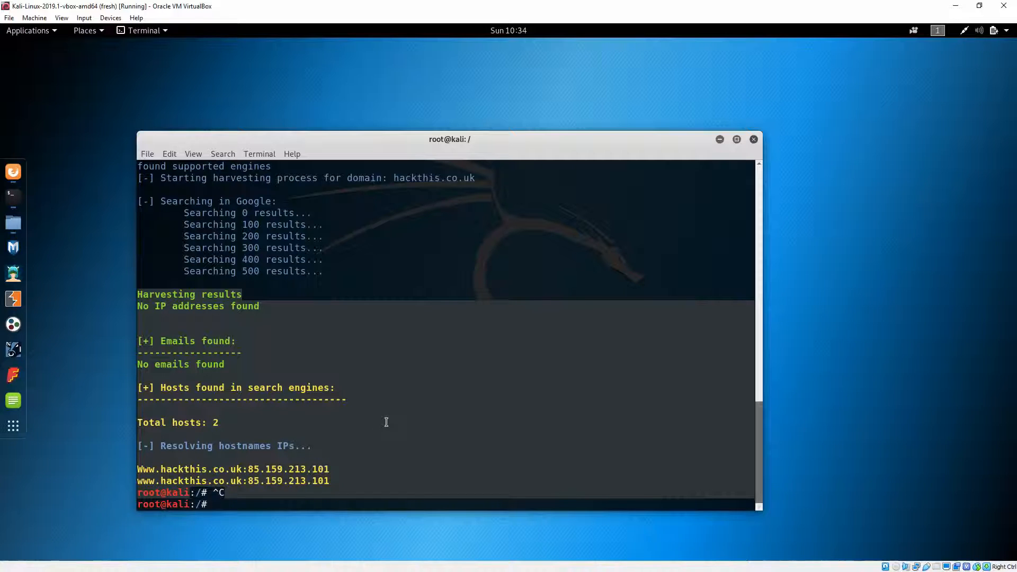
Step: Recall the command, swap google for linkedin and run the LinkedIn harvest against hackthis.co.uk
key("Up")
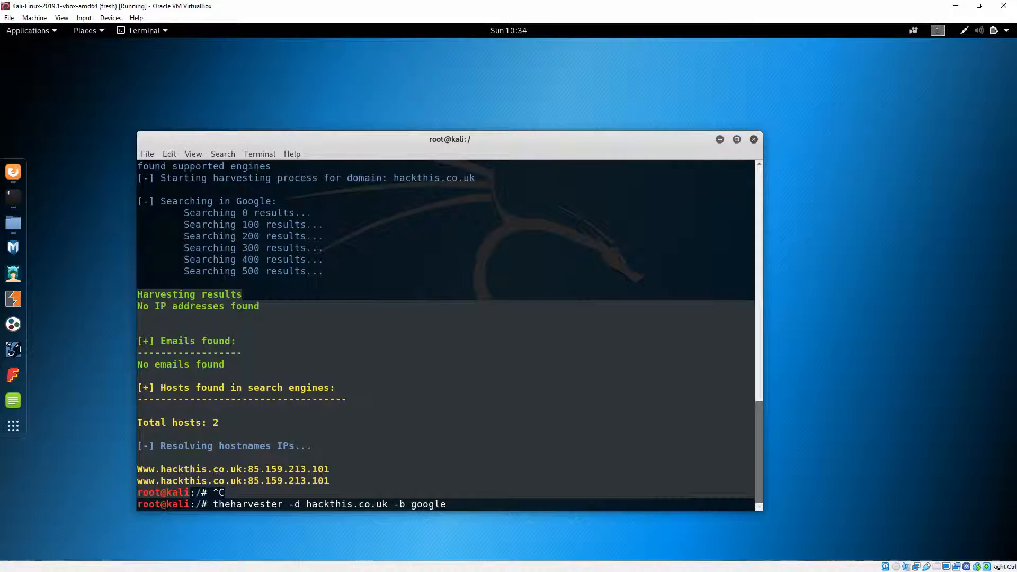
key("BackSpace")
key("BackSpace")
key("BackSpace")
key("BackSpace")
key("BackSpace")
key("BackSpace")
type("li")
type("d")
type("in")
key("Return")
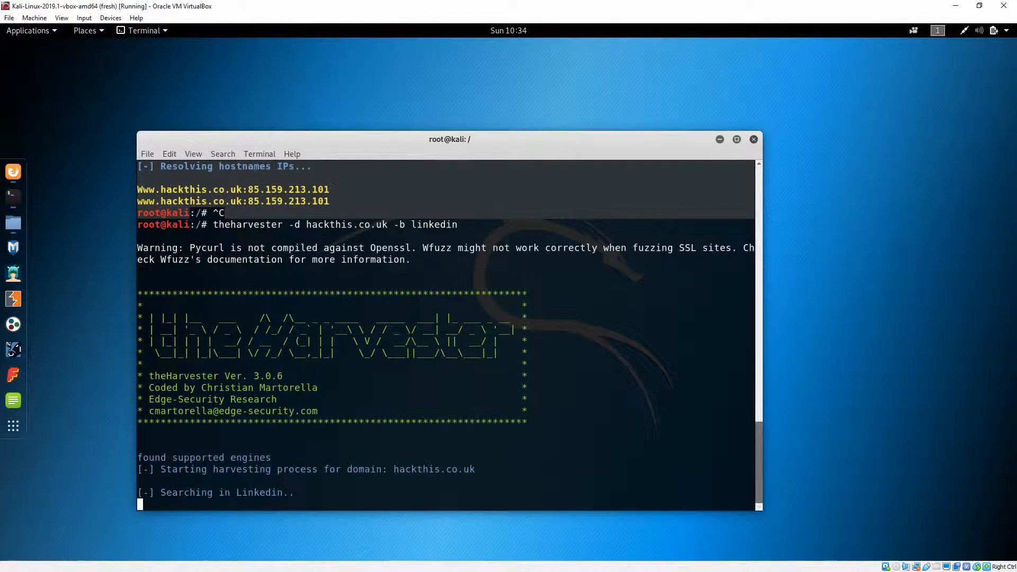